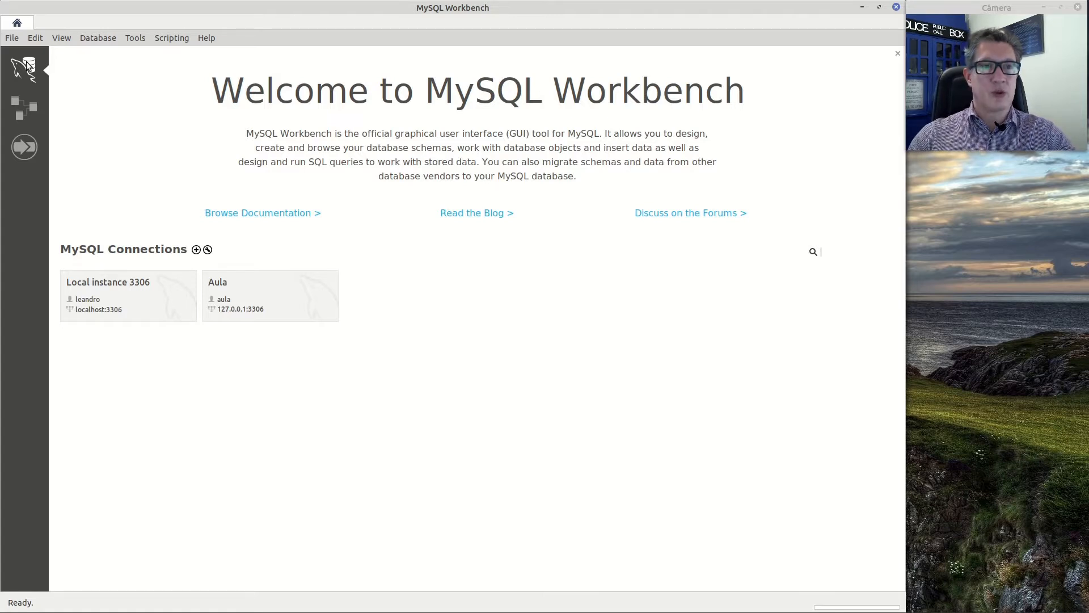
Create a new data model and add an EER diagram to it
click(22, 117)
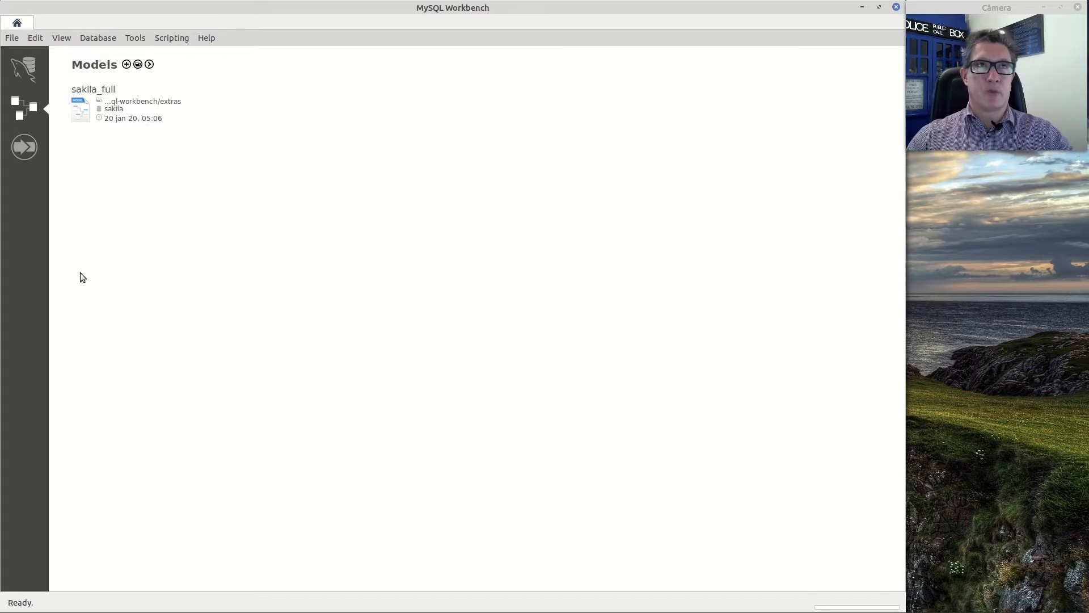
click(127, 64)
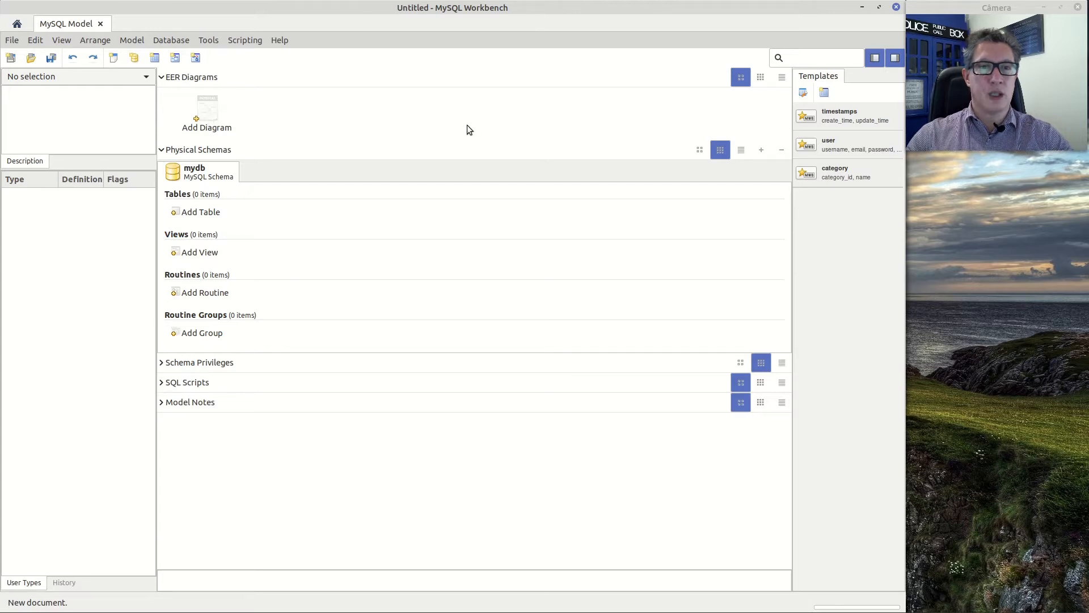
click(212, 114)
double_click(212, 114)
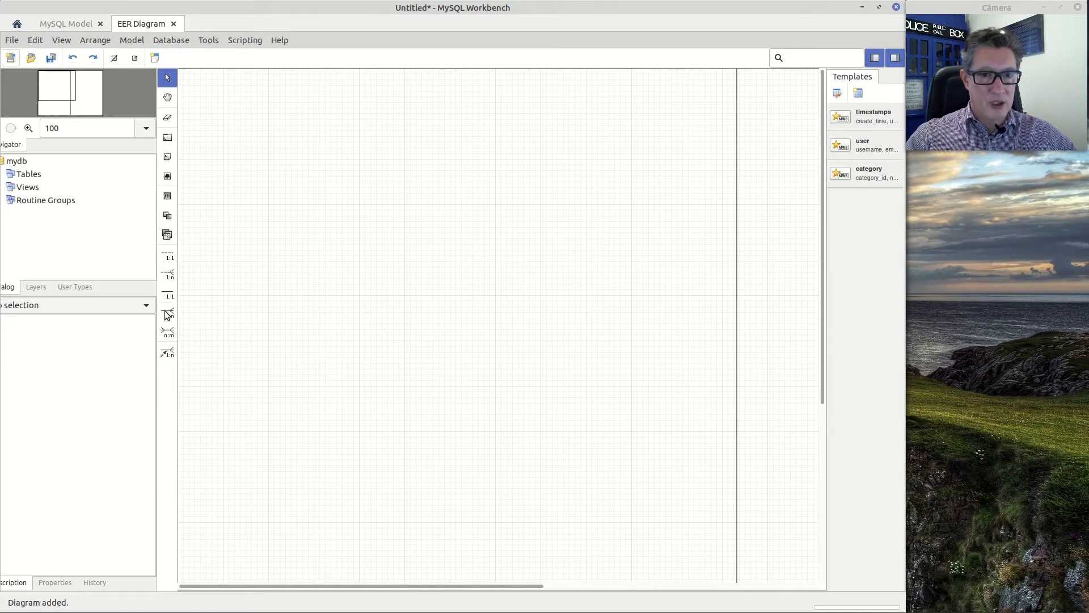
Place a new table near the upper-left of the diagram canvas and open it for editing
click(167, 197)
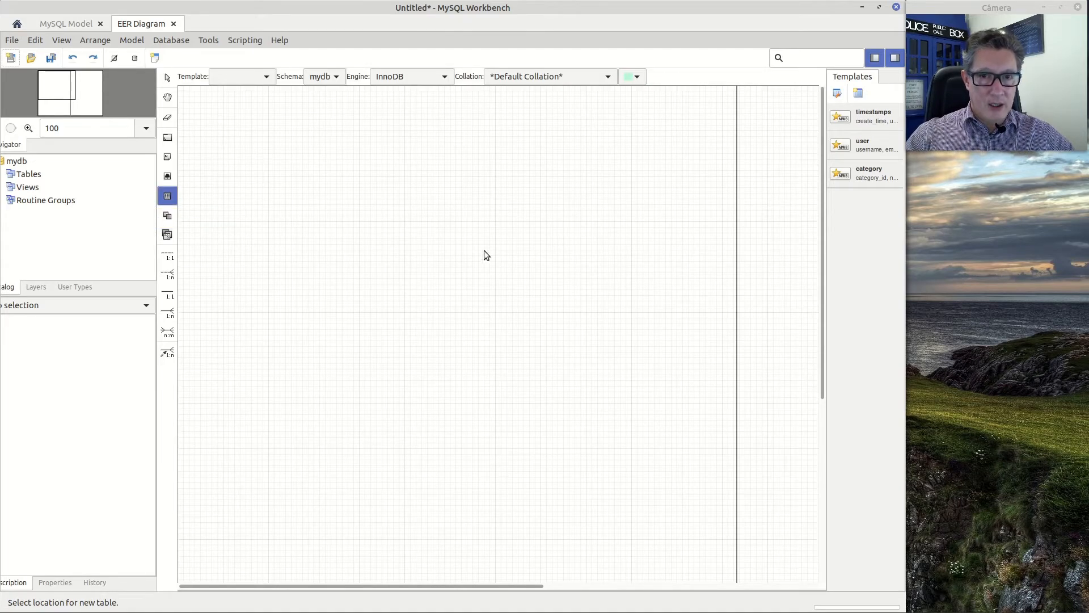
click(244, 151)
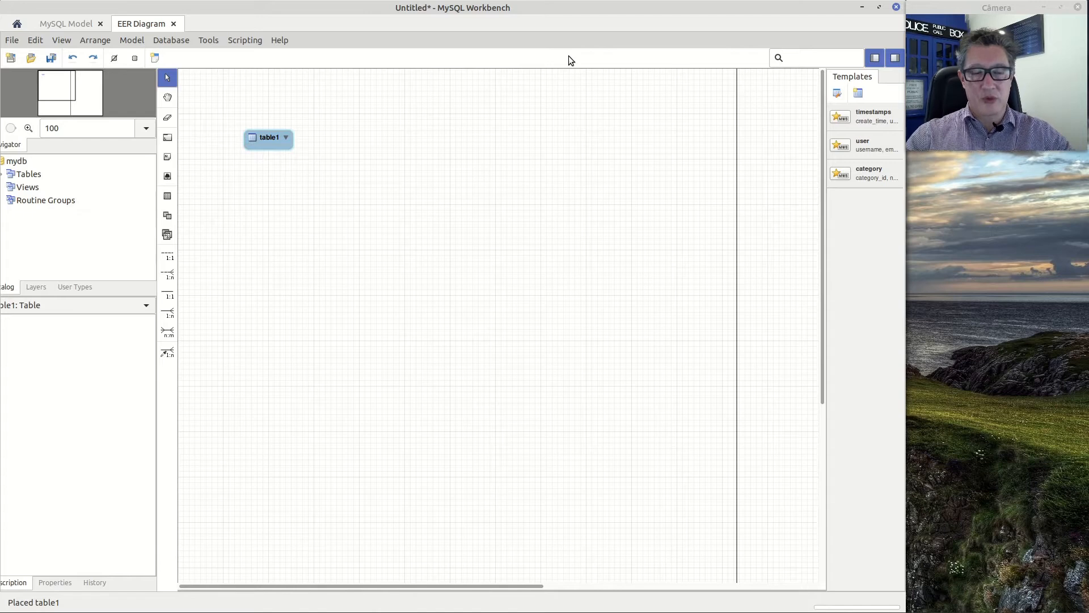
double_click(266, 138)
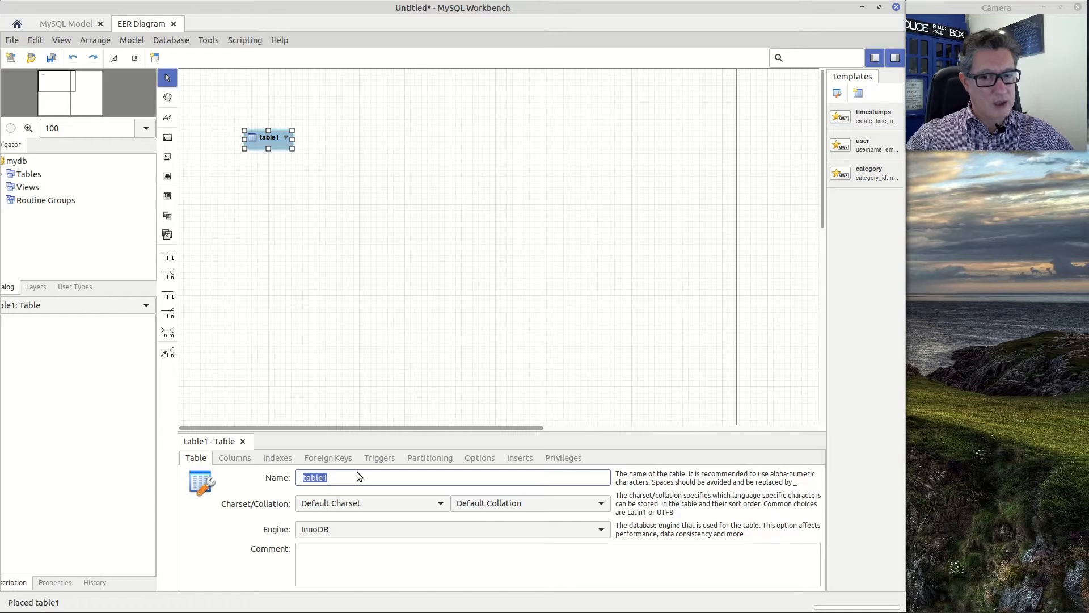
Review the new table's column, index, foreign key, trigger and partitioning settings
click(233, 457)
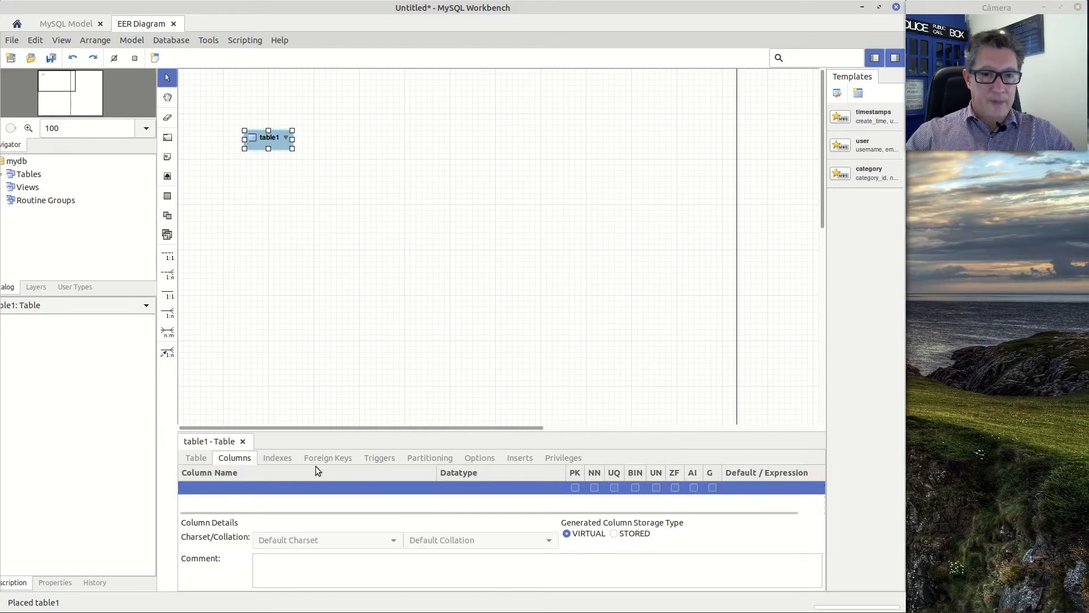
click(282, 458)
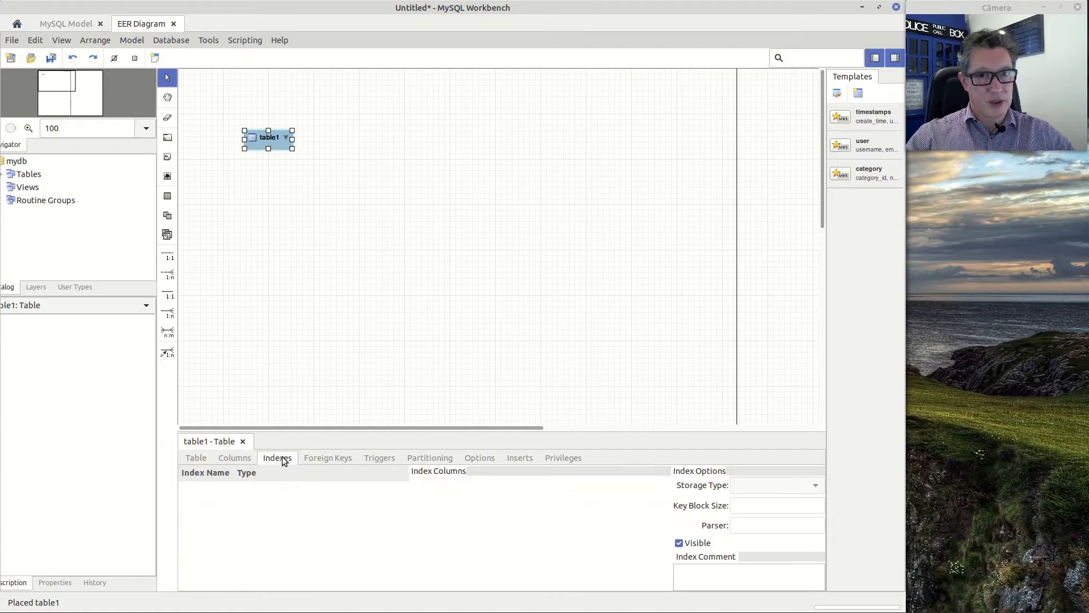
click(316, 459)
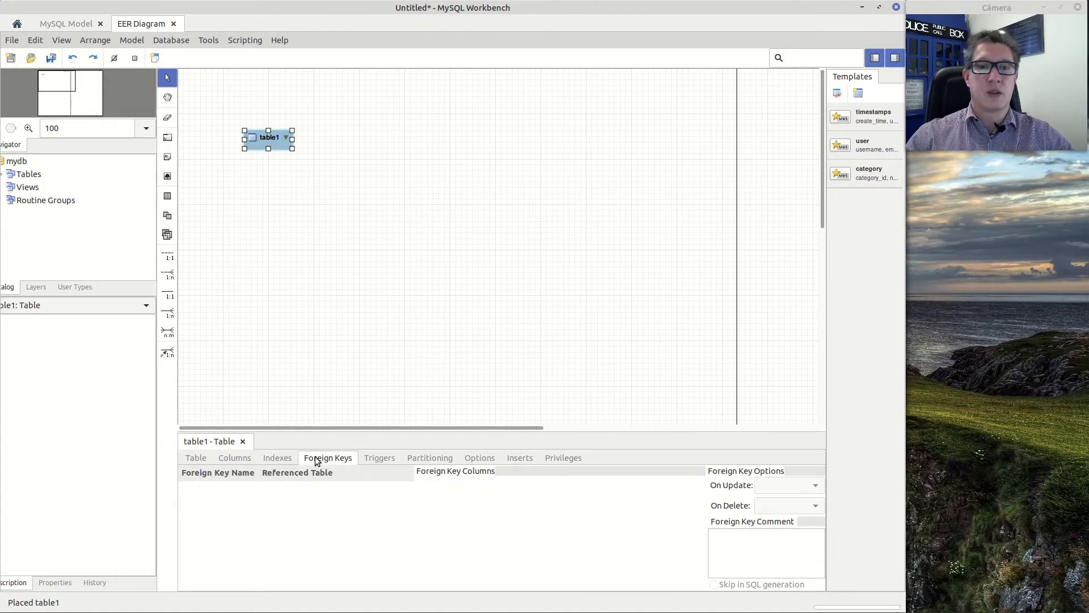
click(372, 458)
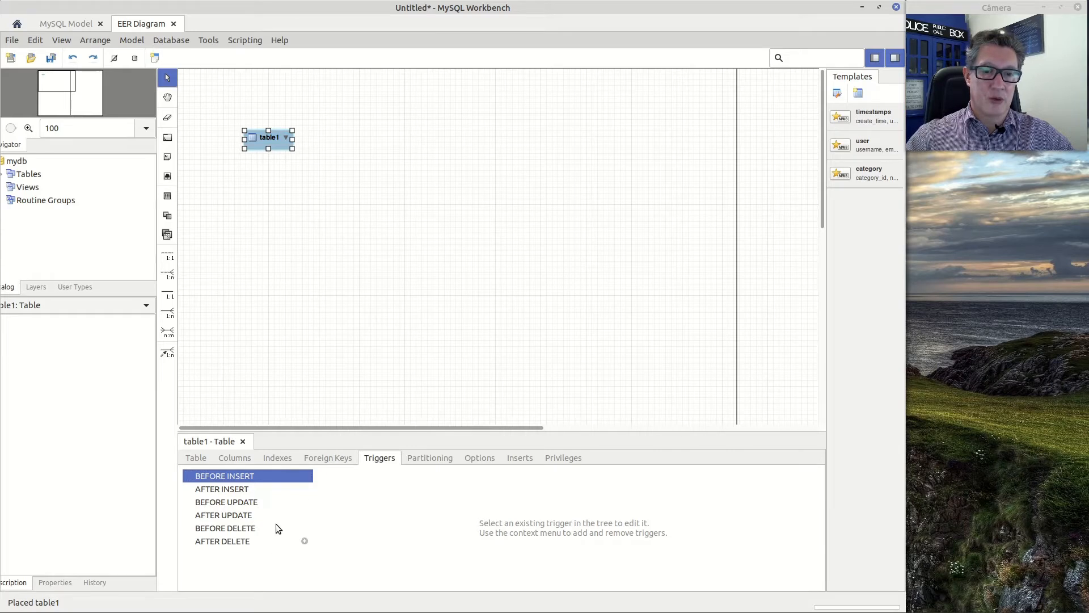
click(425, 459)
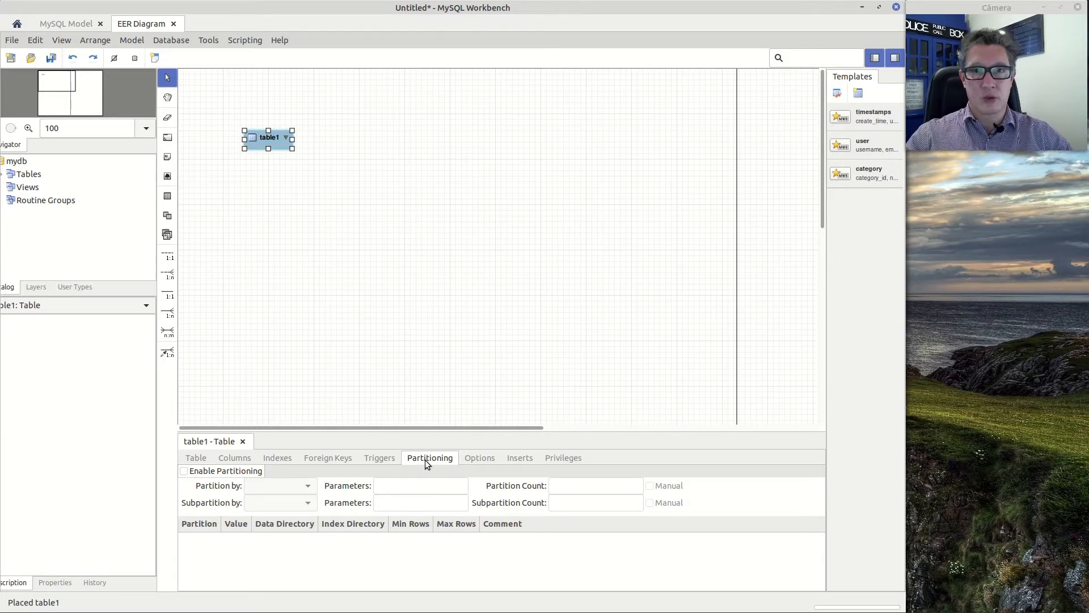
Rename the new table as clientes
click(196, 458)
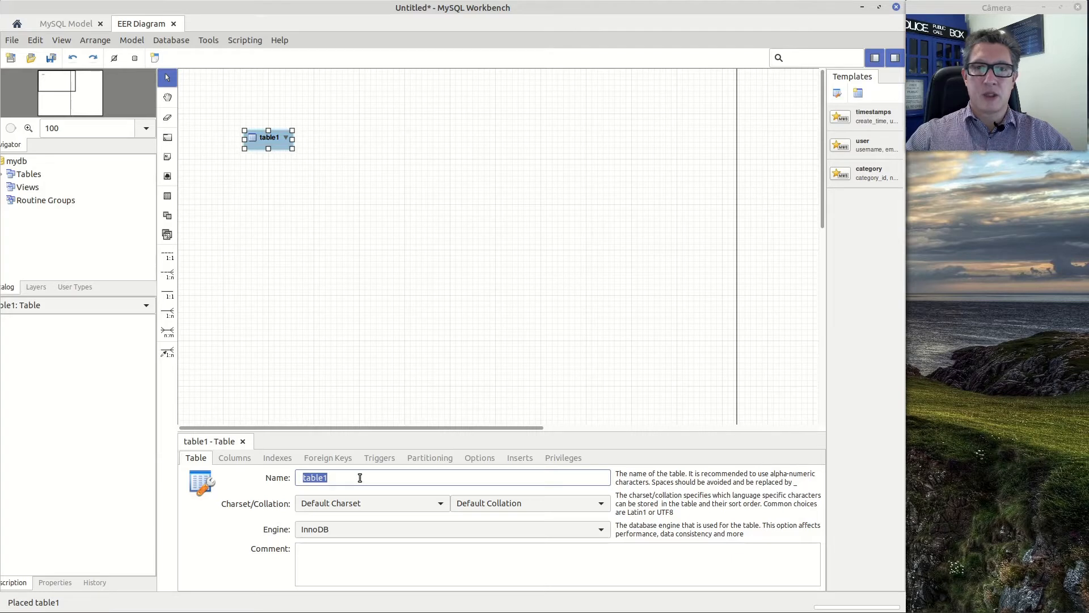
text(clientes)
key(Return)
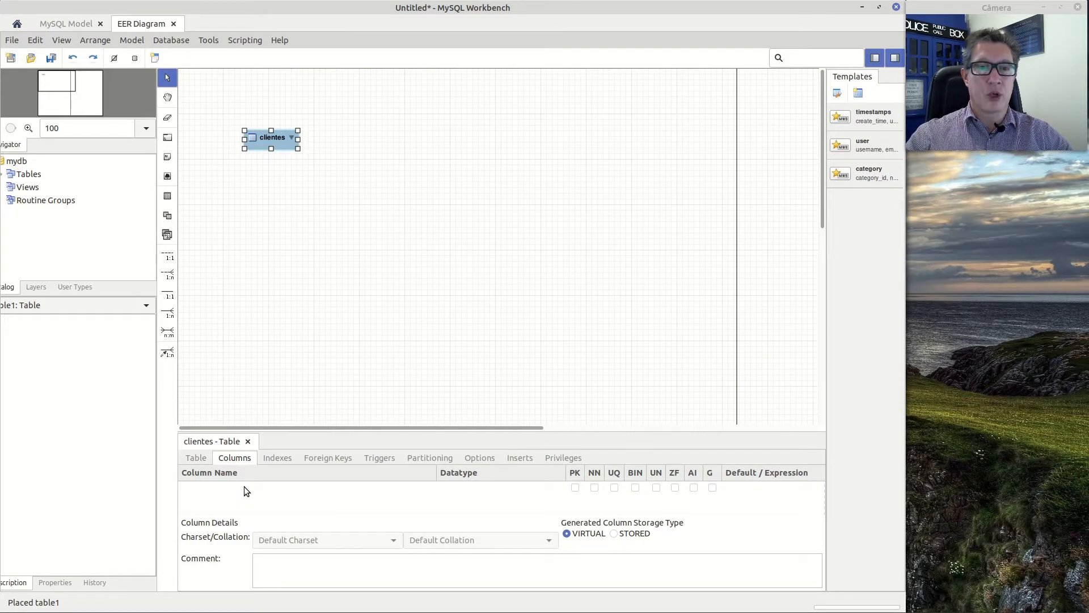
Add an idclientes column of type INT to the clientes table as a not-null primary key
drag(626, 430, 625, 378)
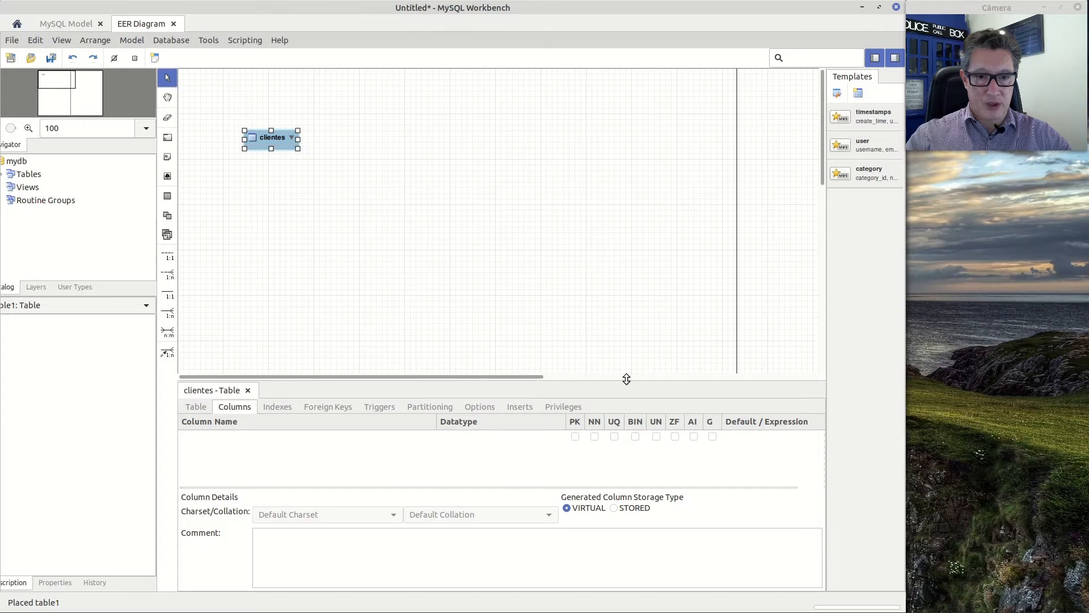
click(257, 437)
click(257, 437)
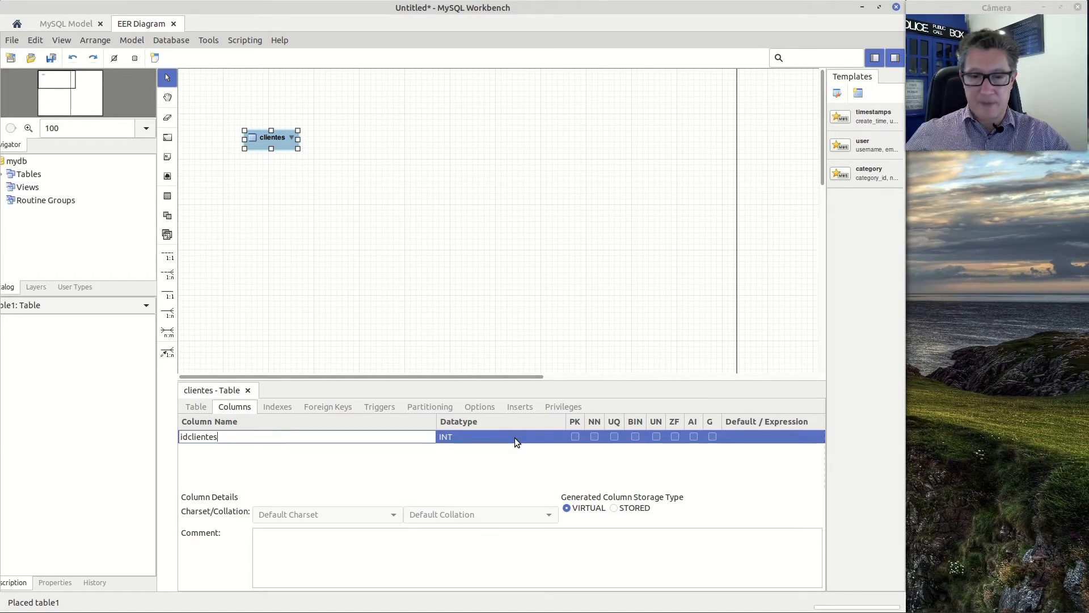
key(Return)
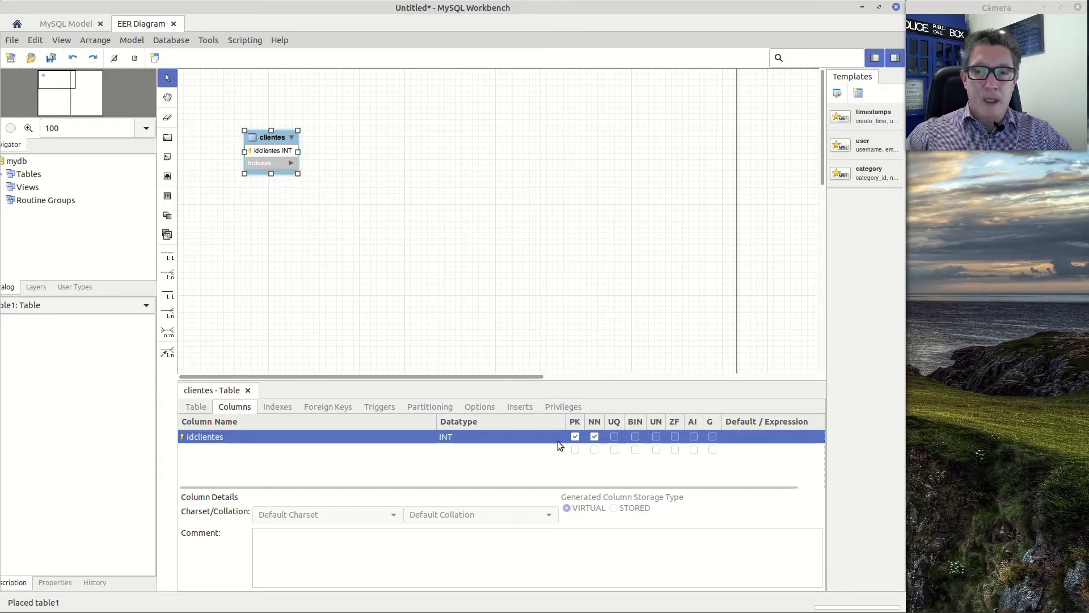
click(575, 436)
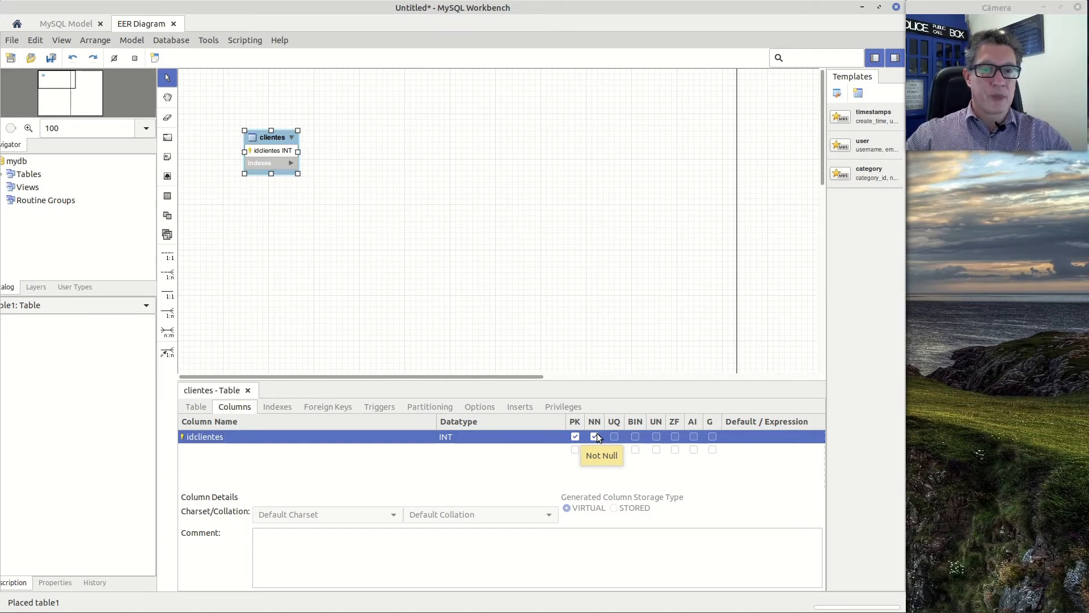
Add a nome column of type VARCHAR(45) to the clientes table
click(278, 454)
double_click(268, 449)
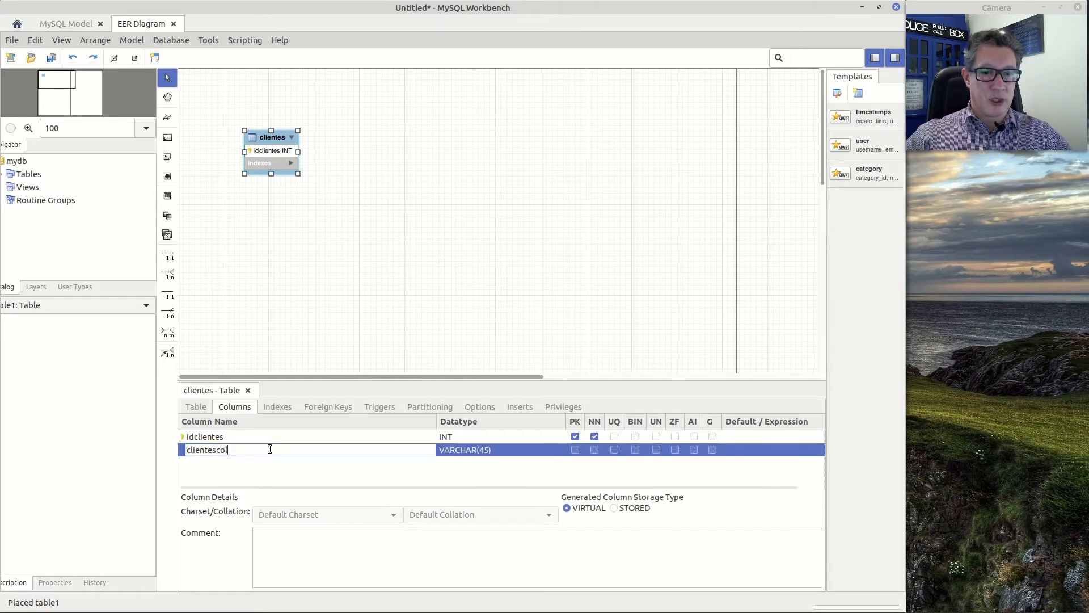
key(BackSpace)
key(BackSpace)
key(BackSpace)
key(BackSpace)
key(BackSpace)
key(BackSpace)
key(BackSpace)
key(BackSpace)
key(BackSpace)
key(BackSpace)
key(BackSpace)
text(nome)
key(Return)
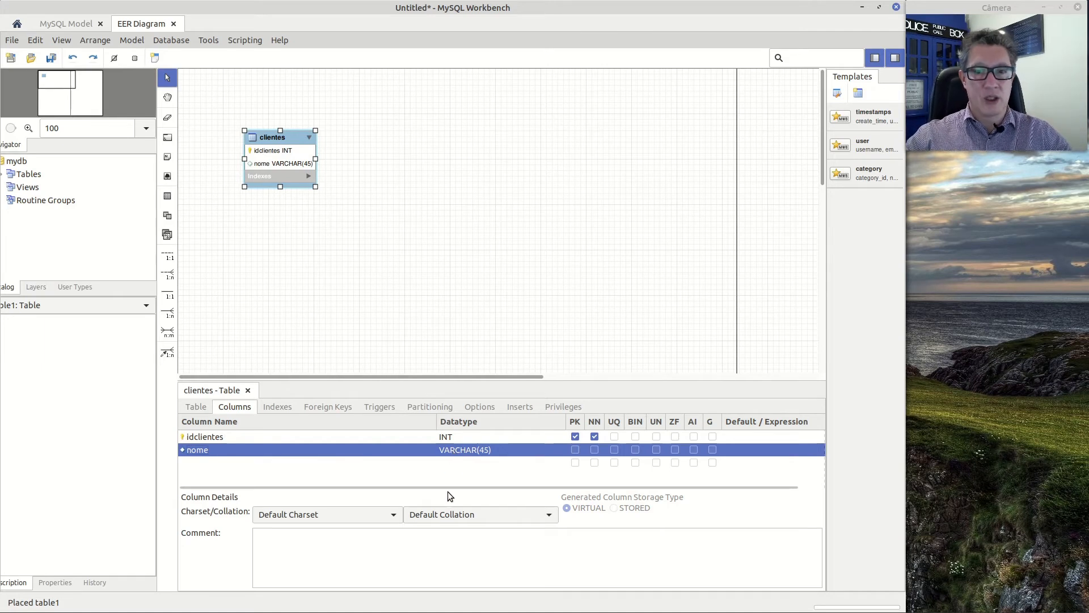
Examine the data types available for the nome column without choosing a different one
click(515, 449)
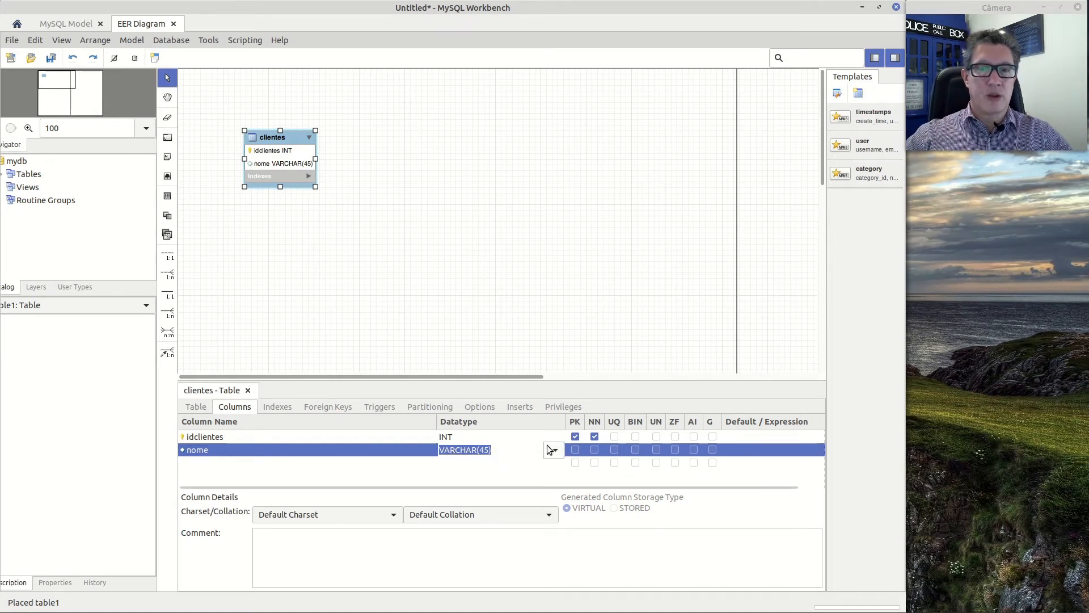
click(549, 447)
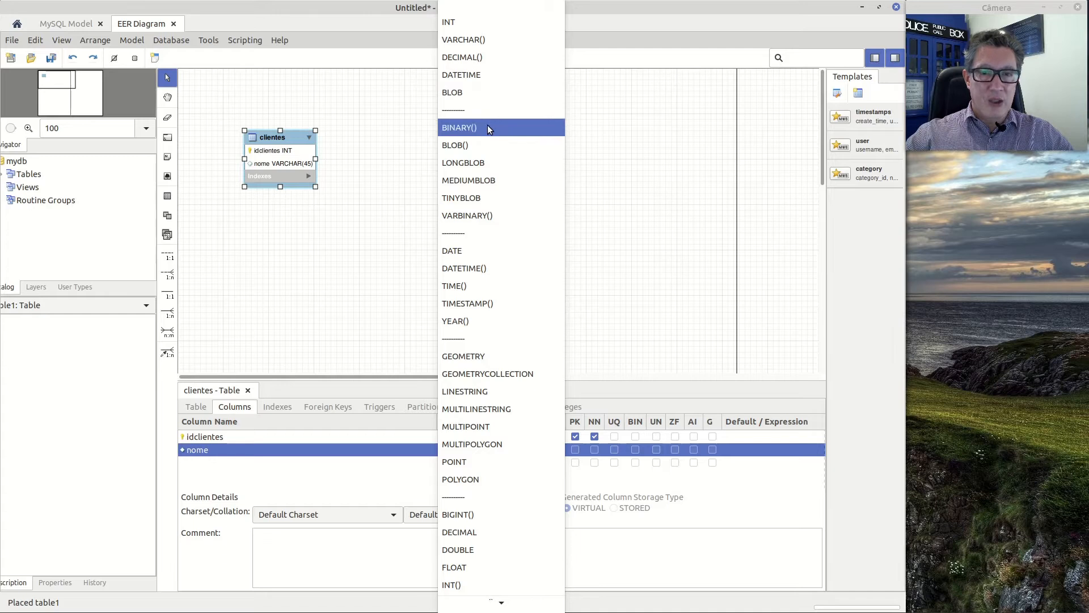
scroll(486, 297, down, 5)
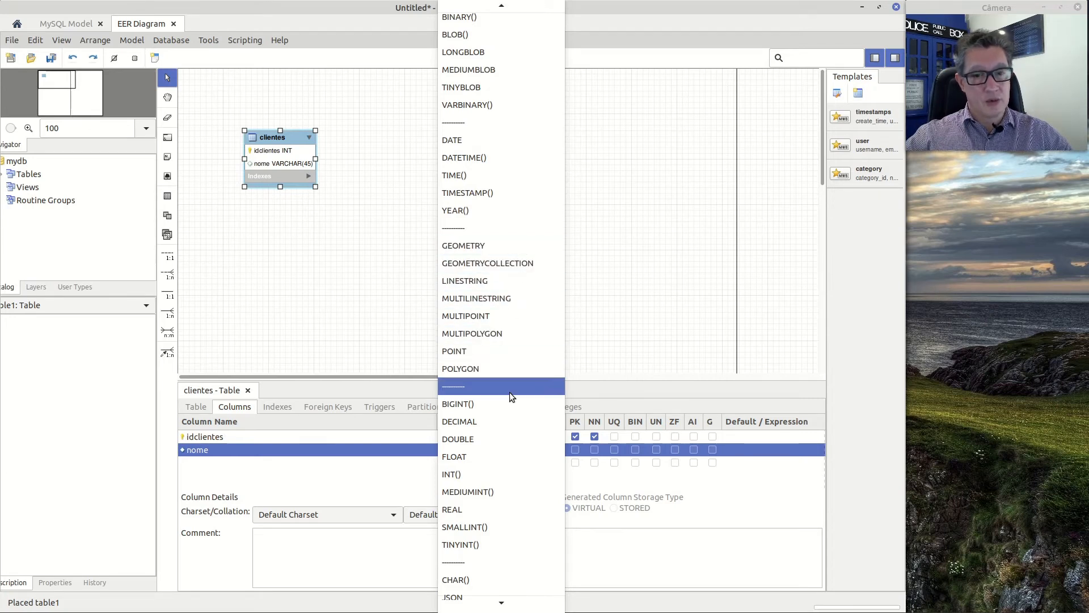
scroll(509, 392, down, 5)
scroll(510, 393, down, 5)
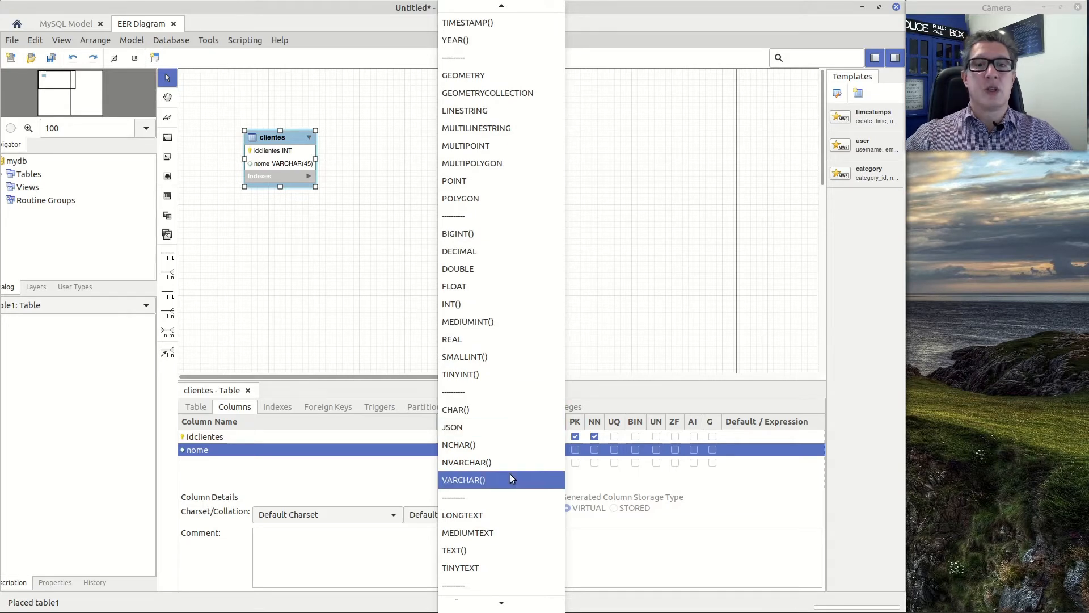
scroll(509, 475, down, 3)
scroll(509, 474, up, 1)
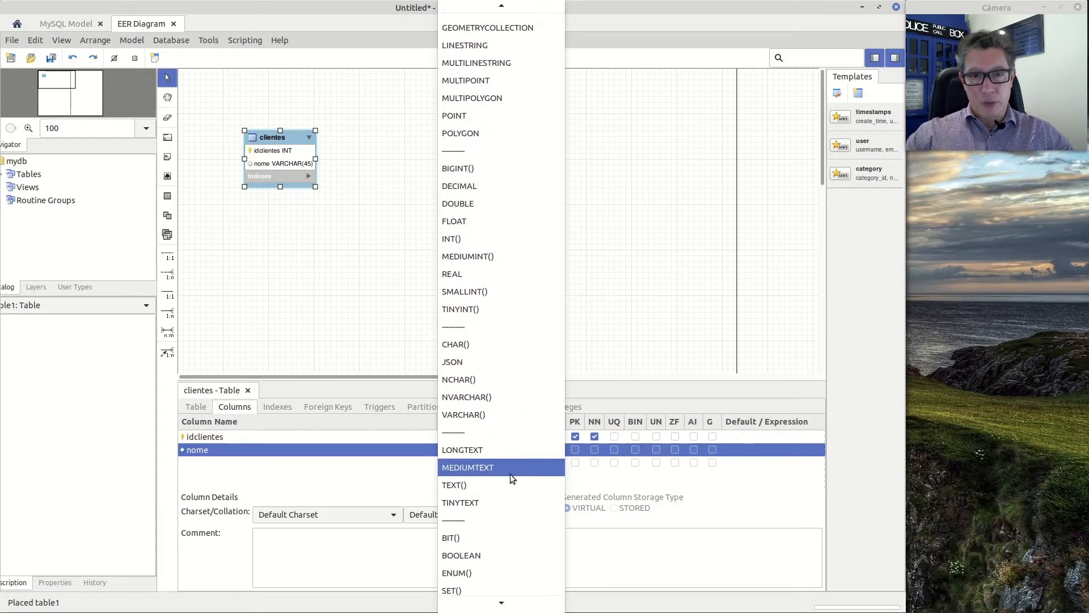
click(688, 221)
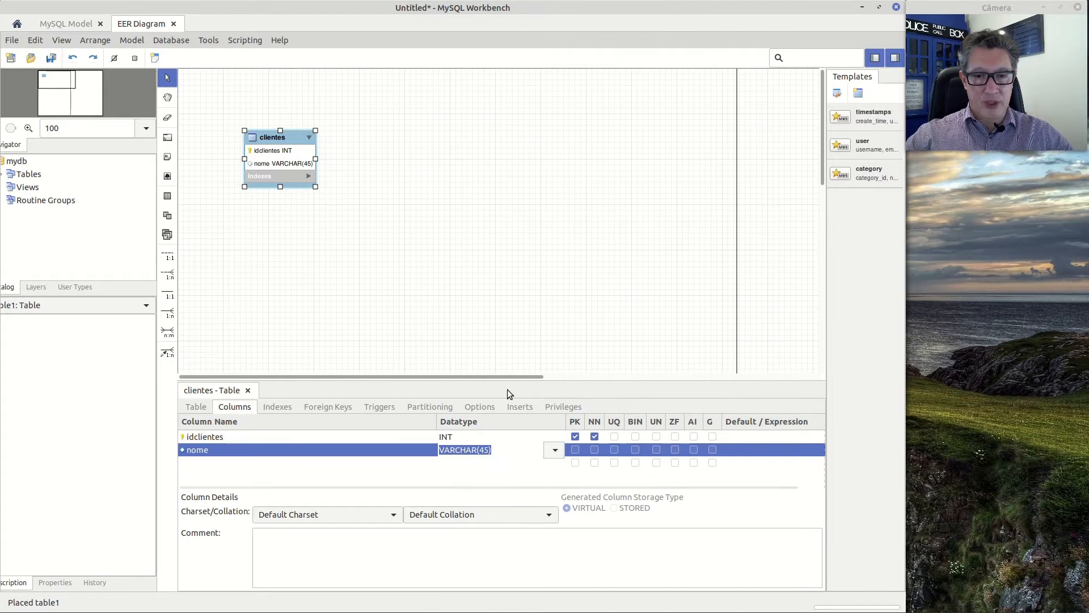
Add endereco and cidade columns, both VARCHAR(45), to the clientes table
click(347, 464)
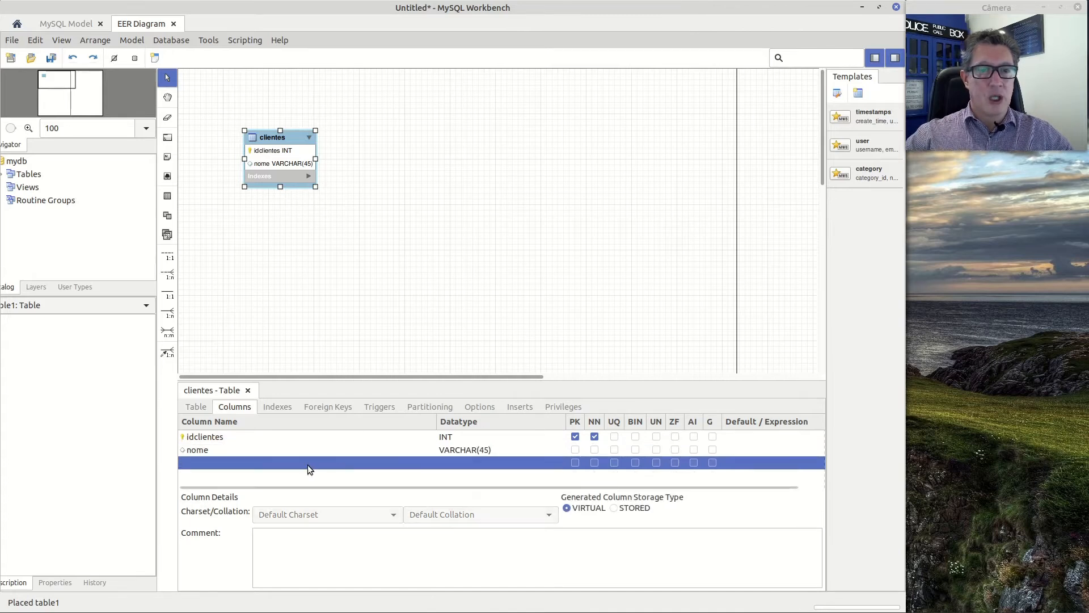
double_click(229, 461)
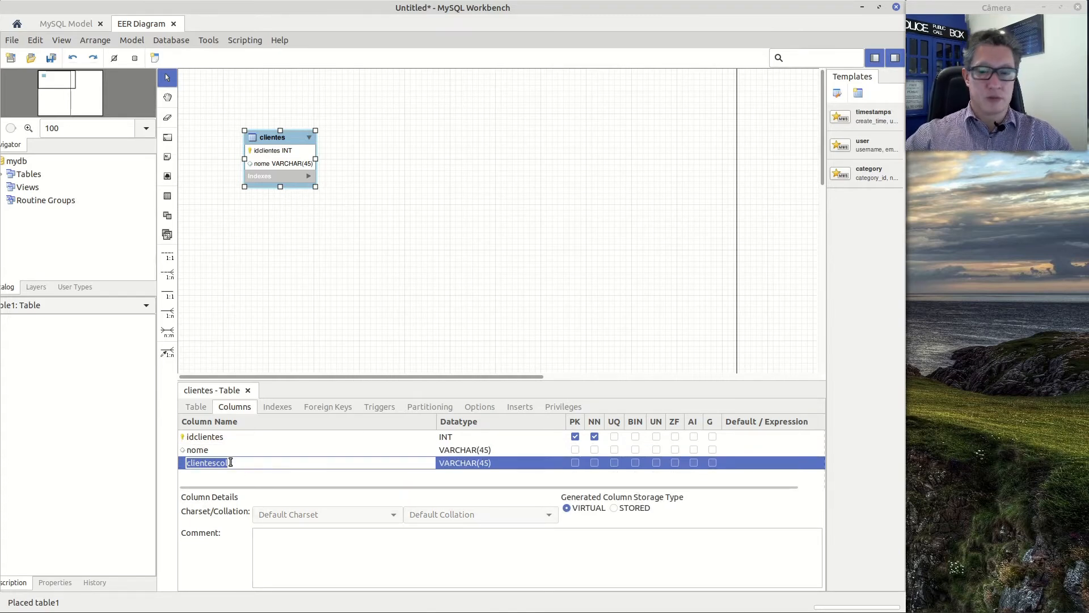
text(endereco)
key(Return)
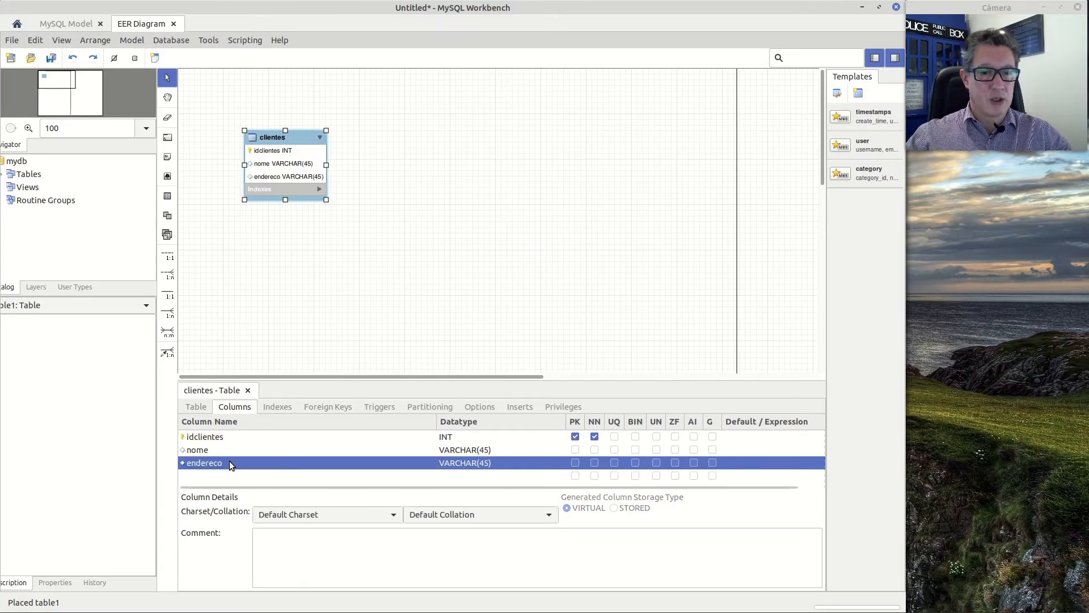
double_click(227, 475)
text(cidade)
key(Return)
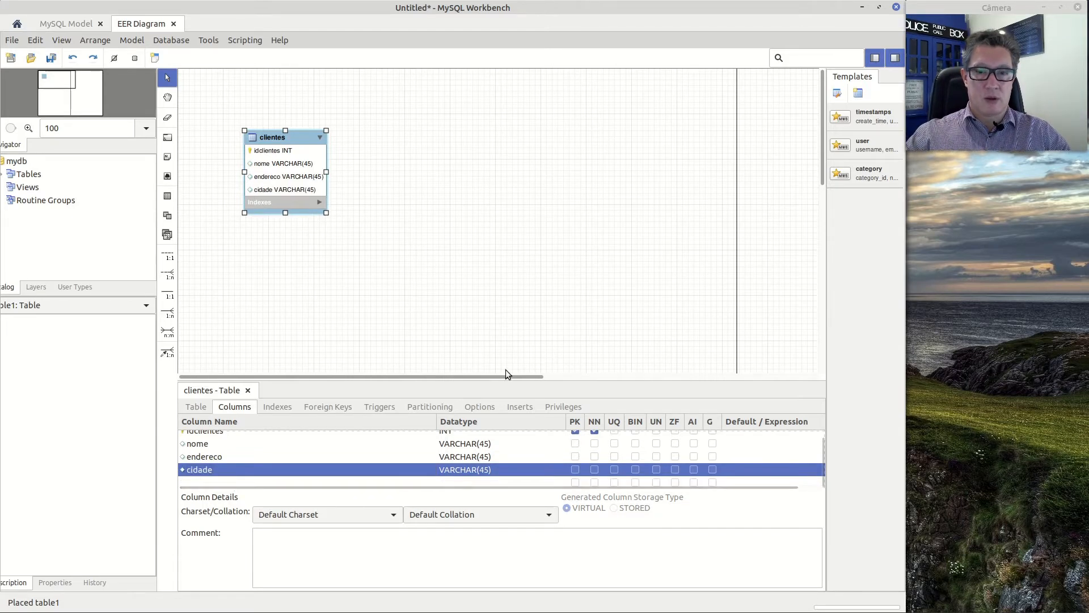
Add uf and telefone columns, both VARCHAR(45), after cidade in the clientes table
drag(588, 381, 589, 351)
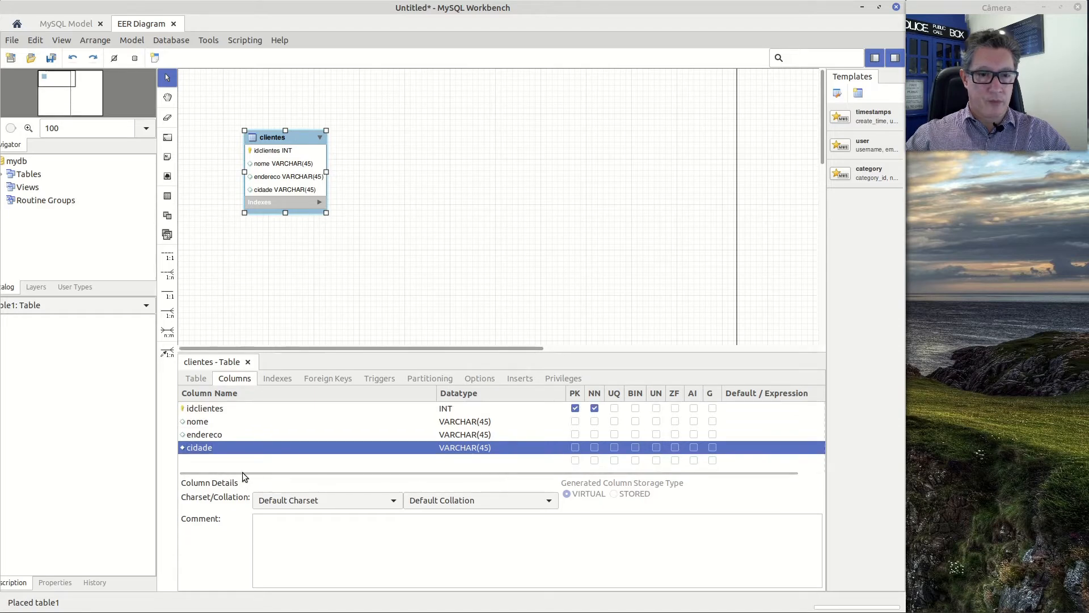
click(234, 457)
click(234, 457)
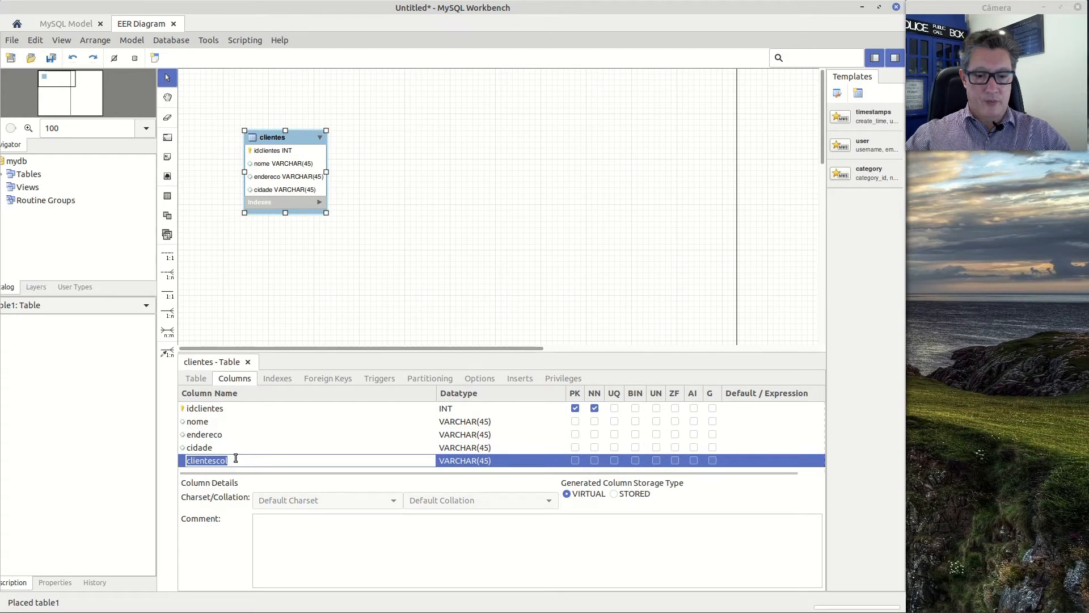
text(uf)
key(Return)
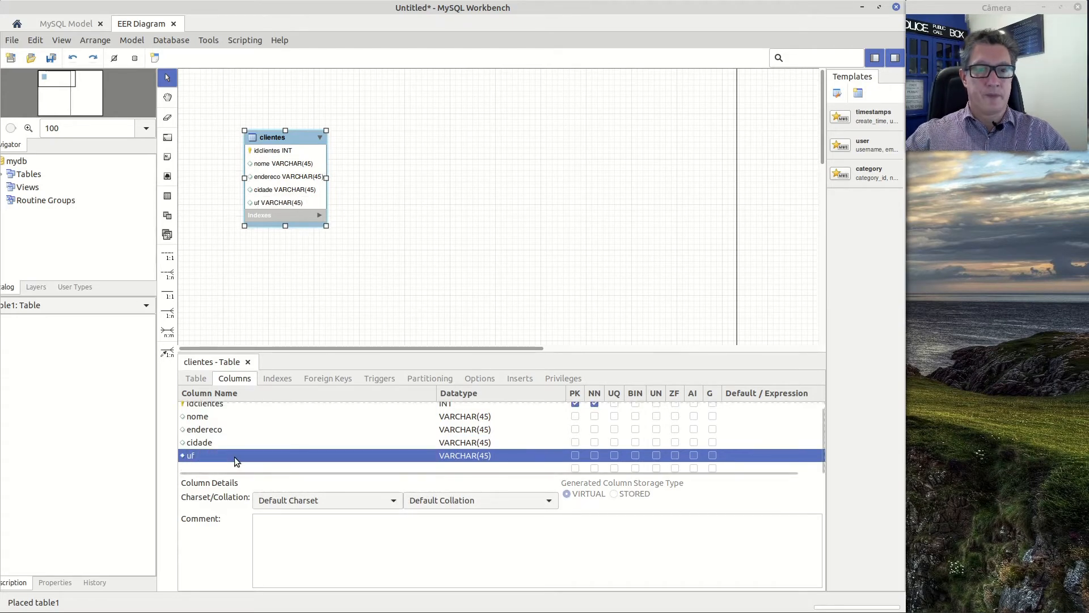
click(237, 467)
click(237, 467)
text(telefone)
key(Return)
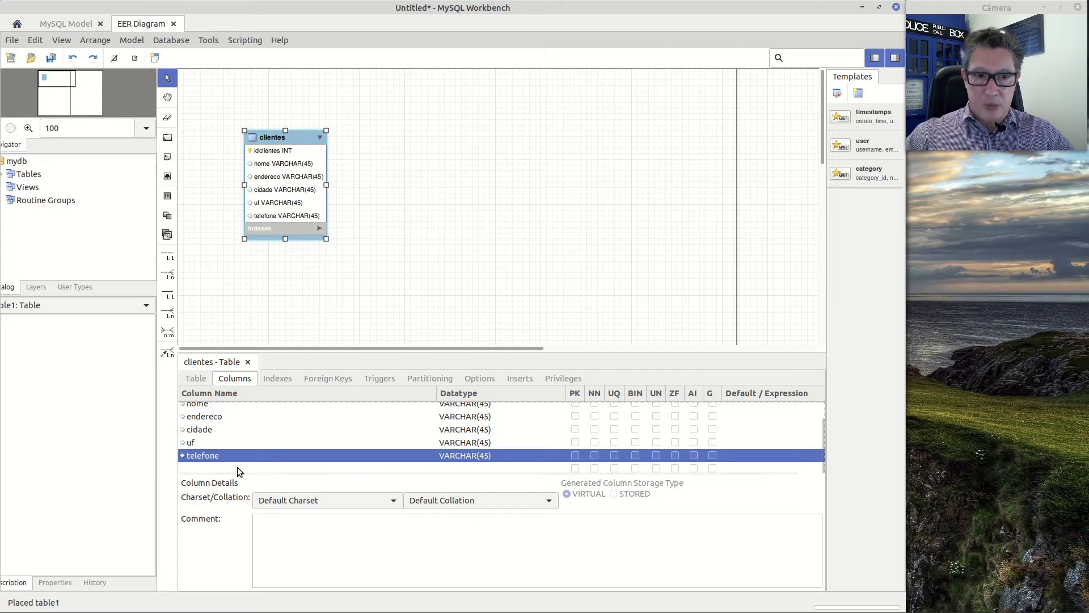
Change the data type of the uf column in the clientes table to CHAR(2)
scroll(300, 436, up, 2)
scroll(303, 431, down, 1)
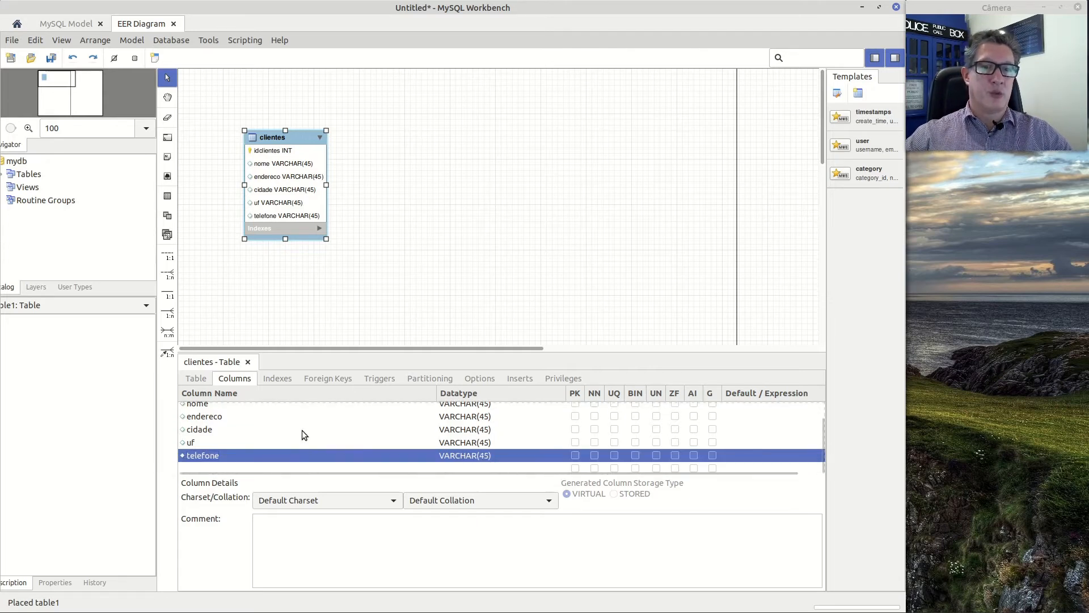
click(495, 444)
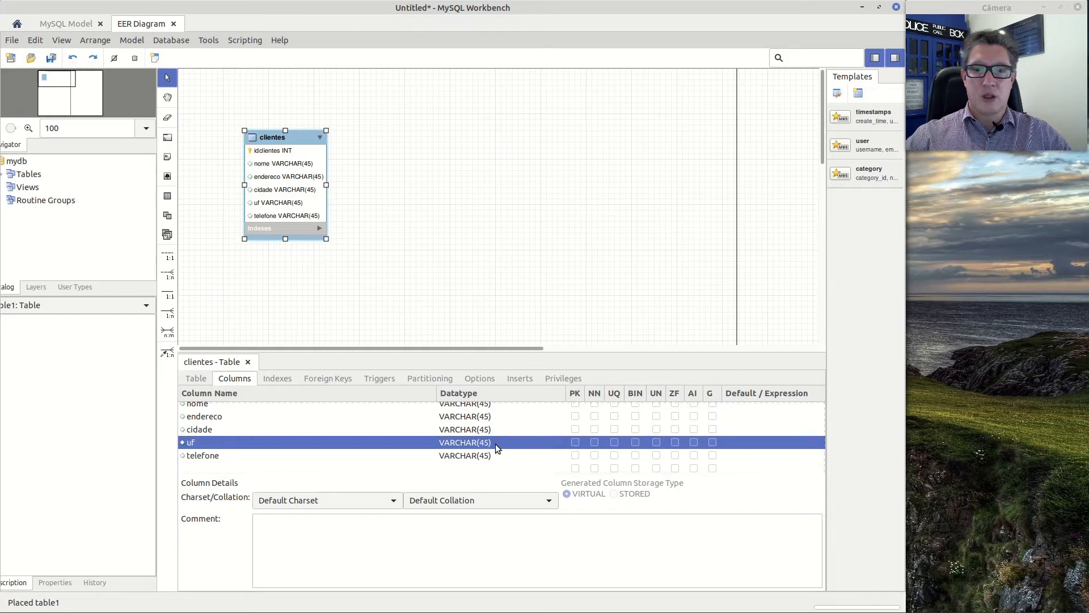
click(495, 444)
click(560, 441)
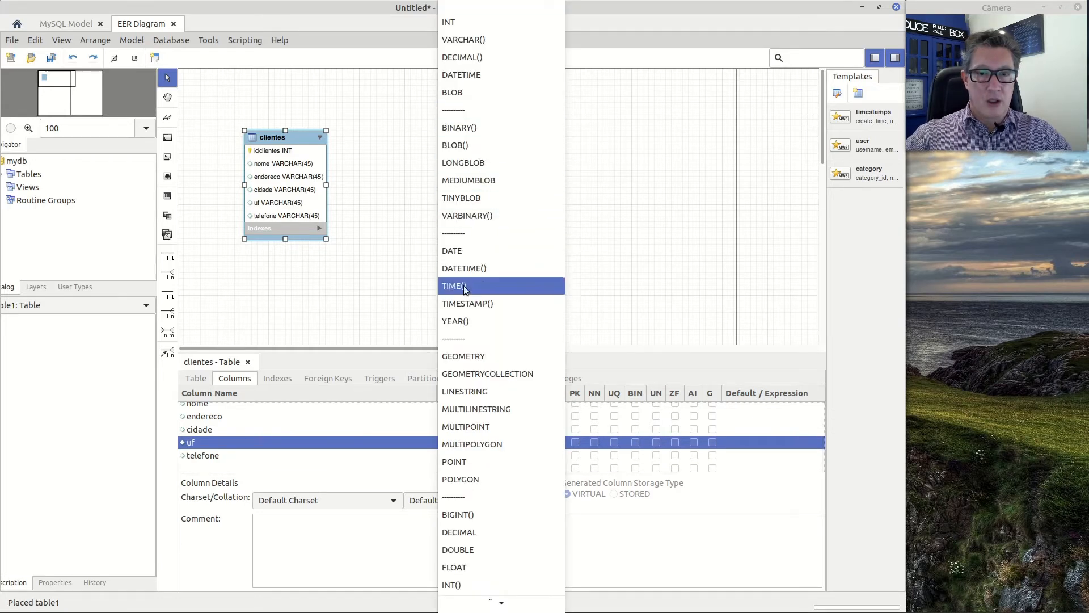
scroll(463, 368, down, 1)
scroll(463, 368, down, 8)
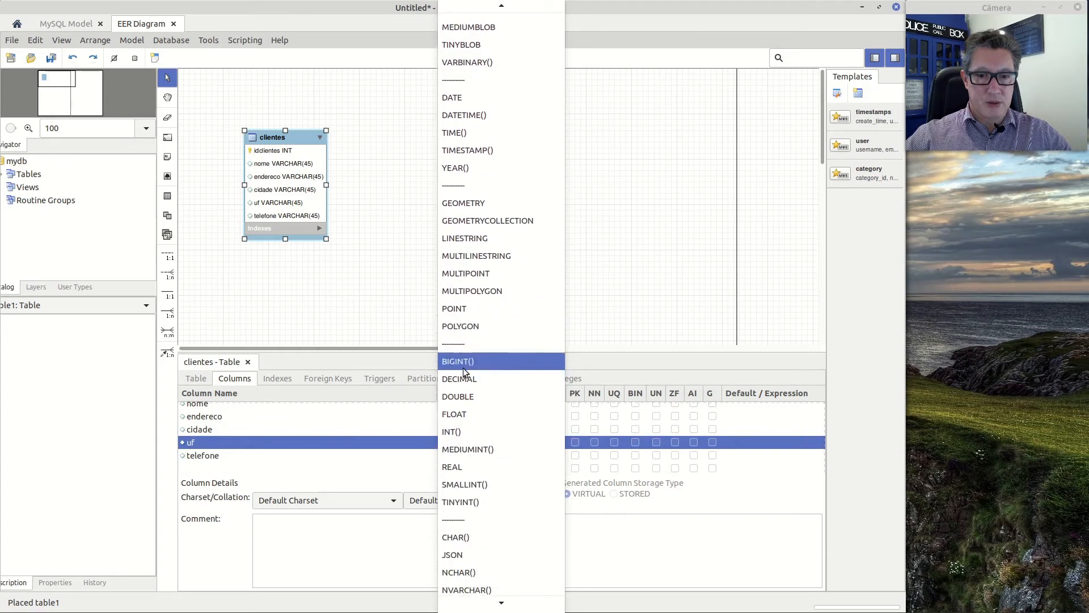
click(455, 537)
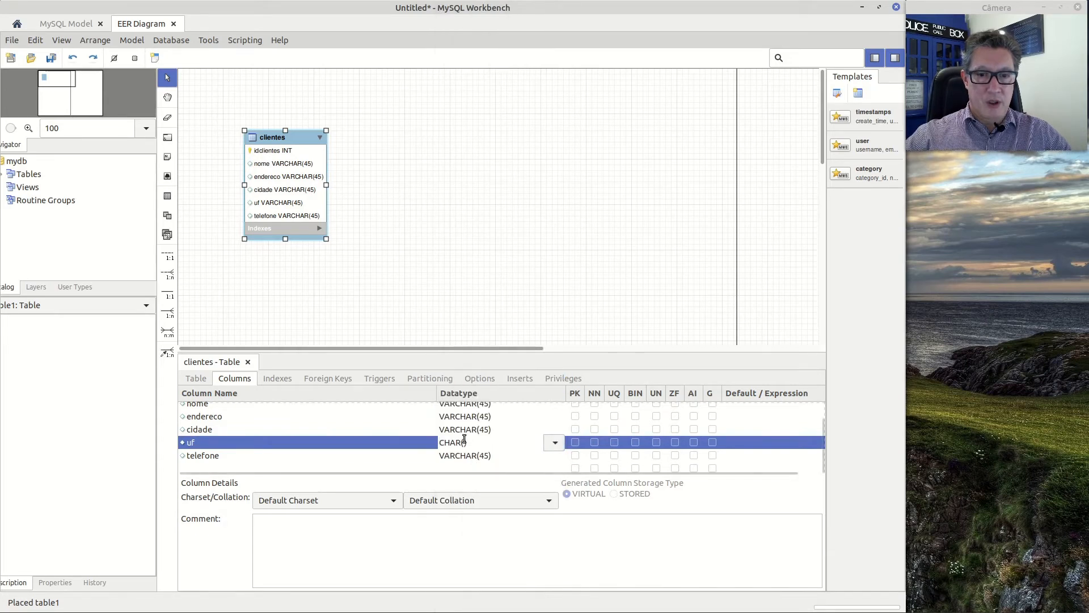
text(2)
key(Return)
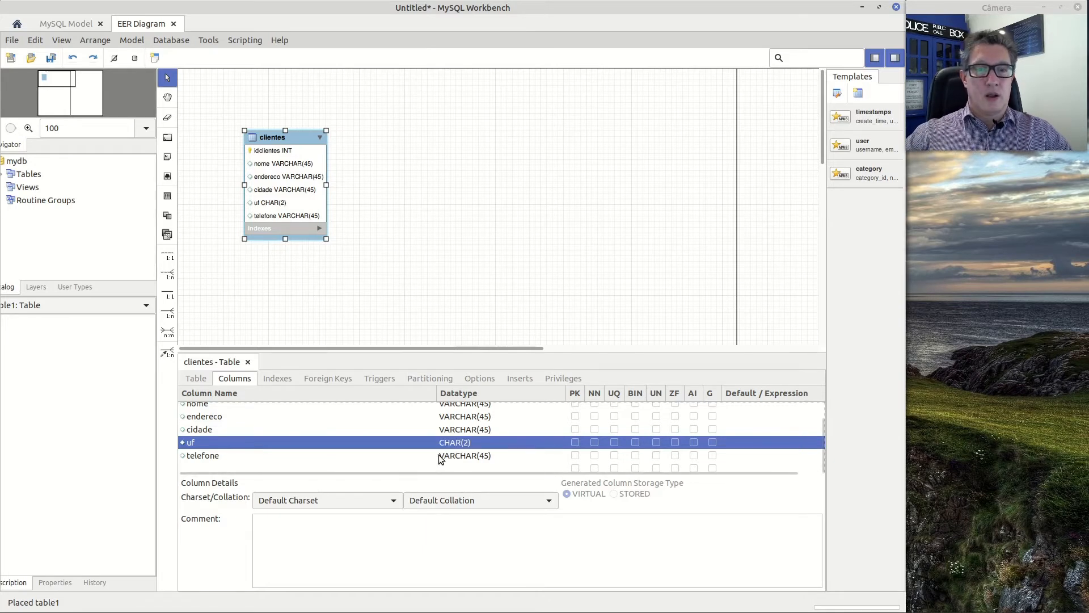
click(512, 430)
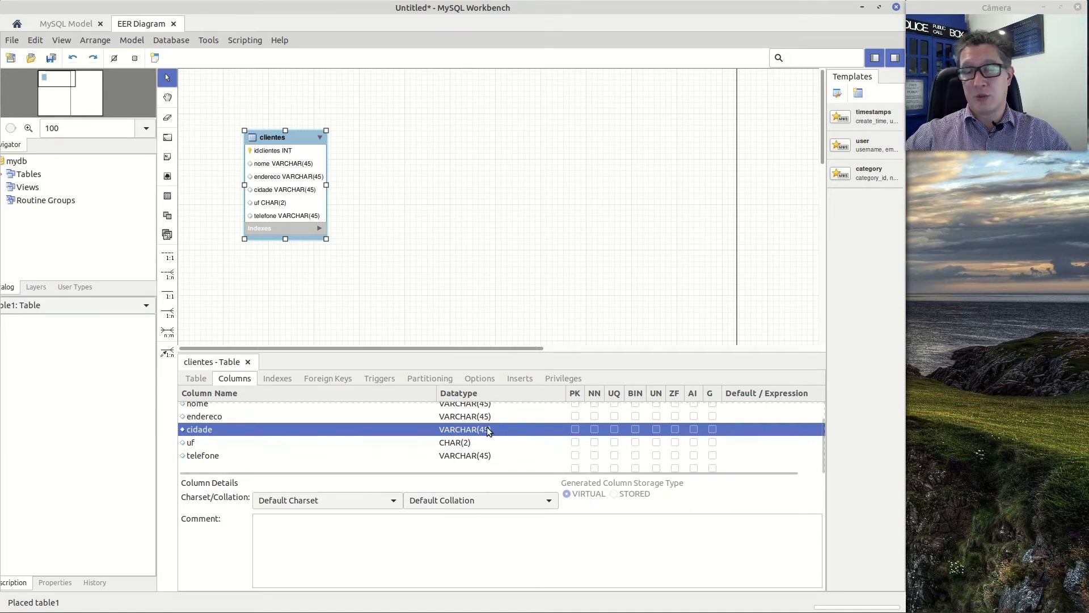
click(514, 415)
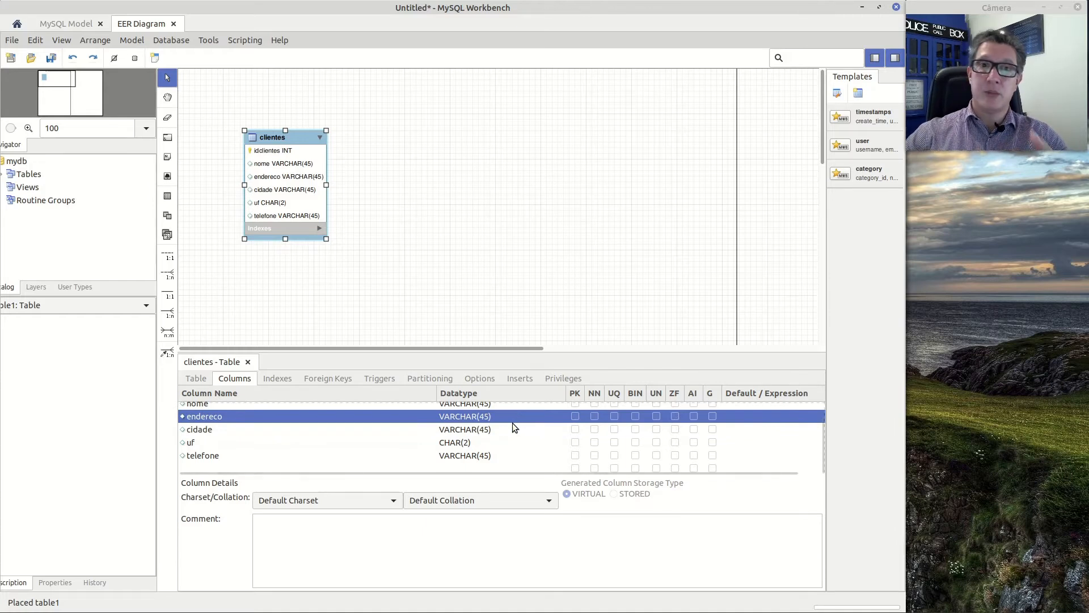
click(499, 456)
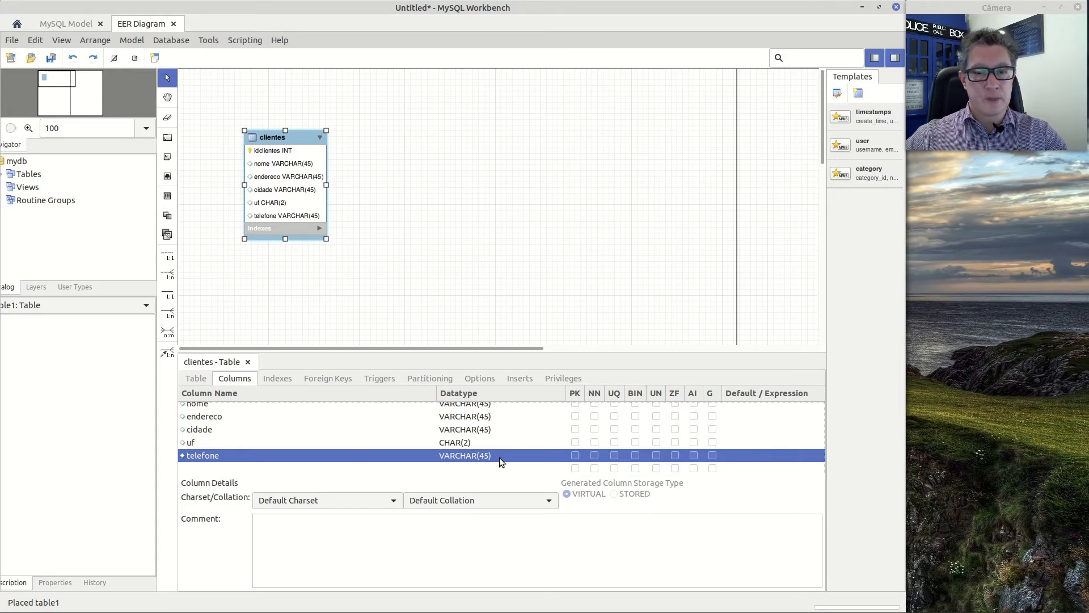
scroll(502, 453, up, 1)
scroll(355, 429, down, 1)
scroll(355, 429, up, 1)
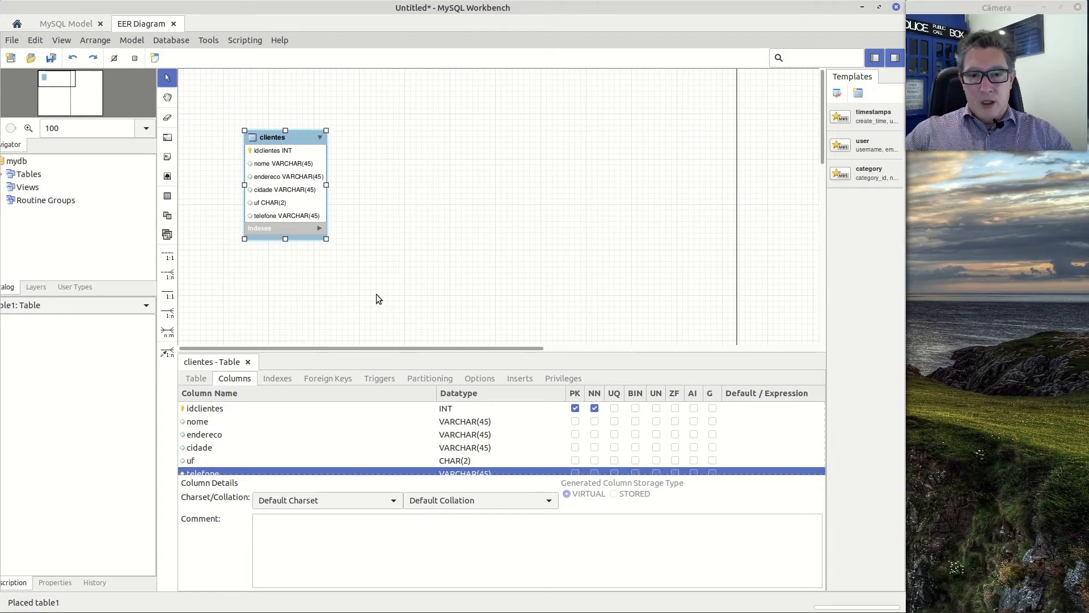
Try marking the nome column as an additional primary key, and clear its primary key and not-null flags again
click(575, 424)
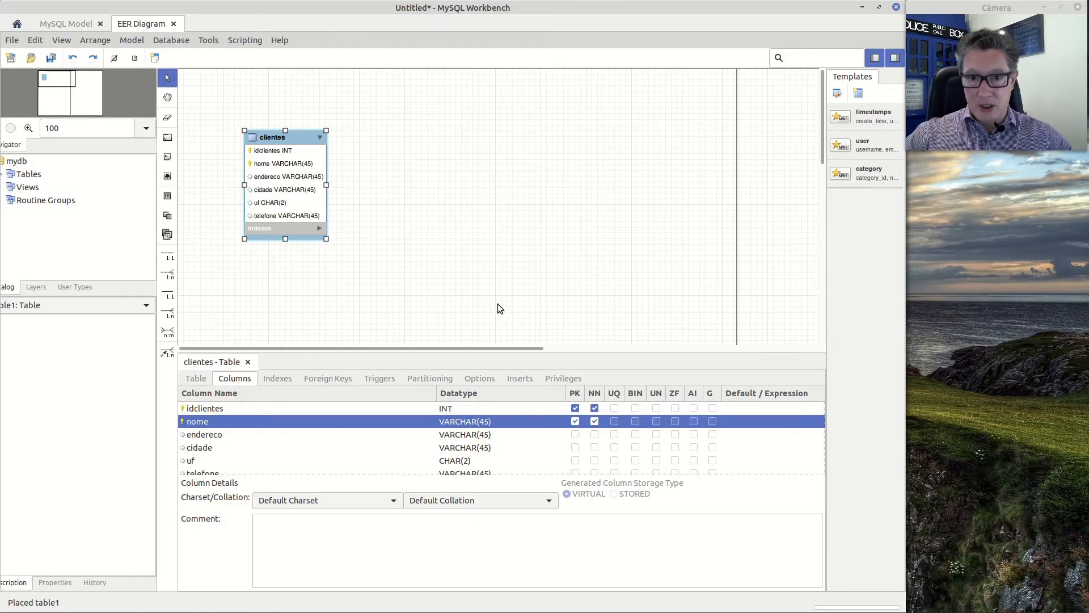
click(575, 421)
click(594, 420)
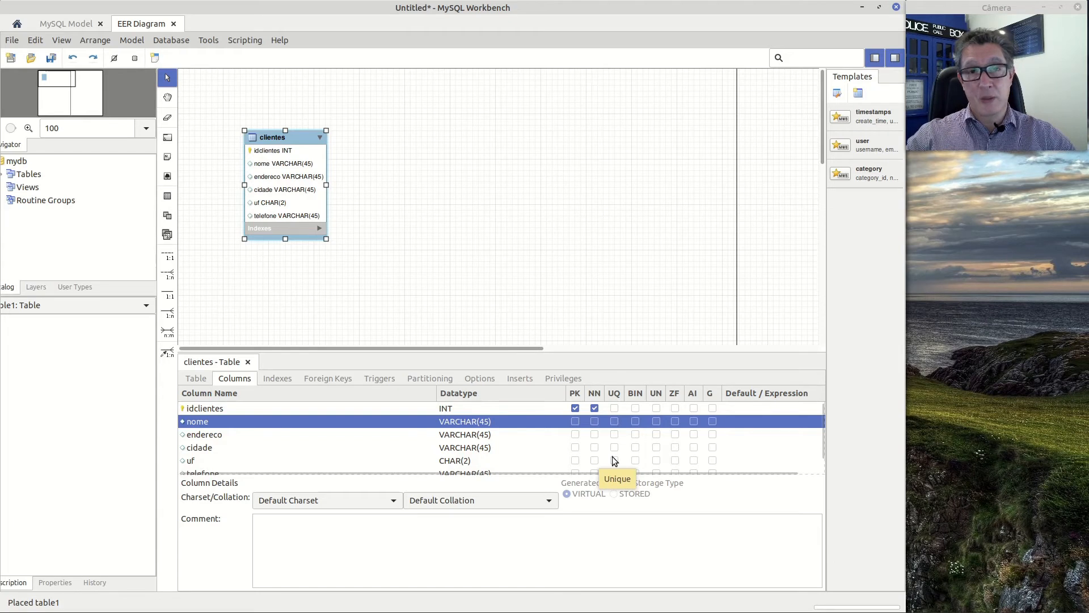
Mark the nome and telefone columns of the clientes table as not null
click(594, 421)
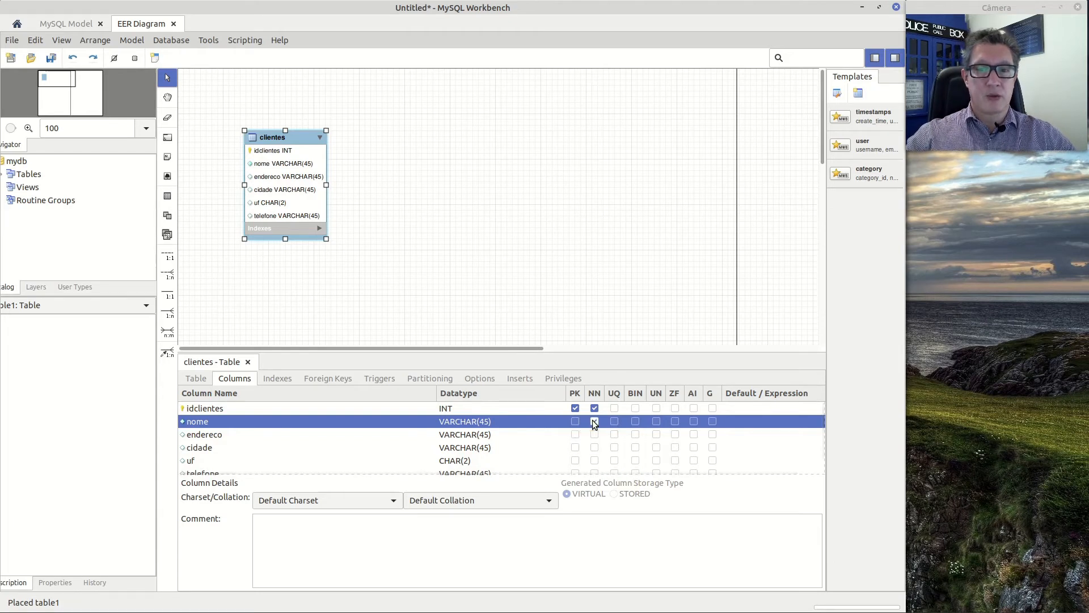
scroll(585, 455, down, 1)
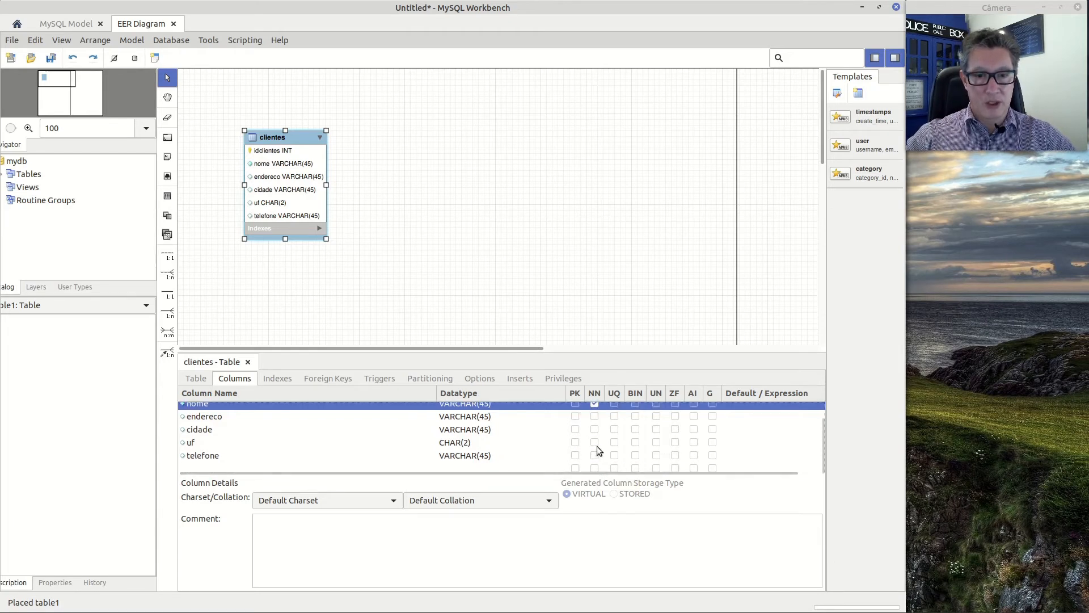
click(594, 455)
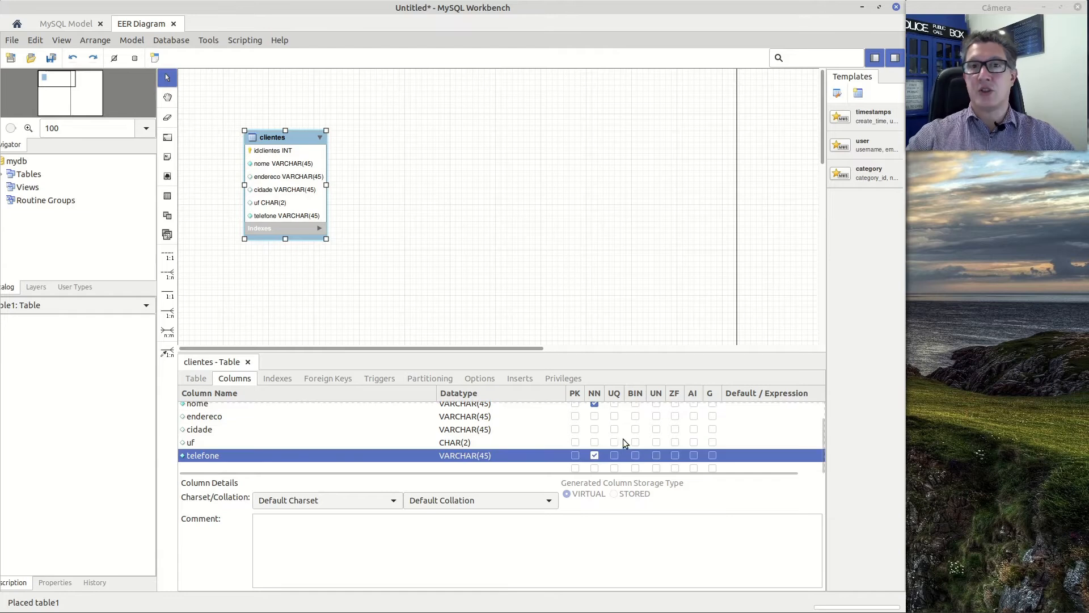
Examine the data types available for the endereco column without choosing a different one
scroll(630, 434, up, 2)
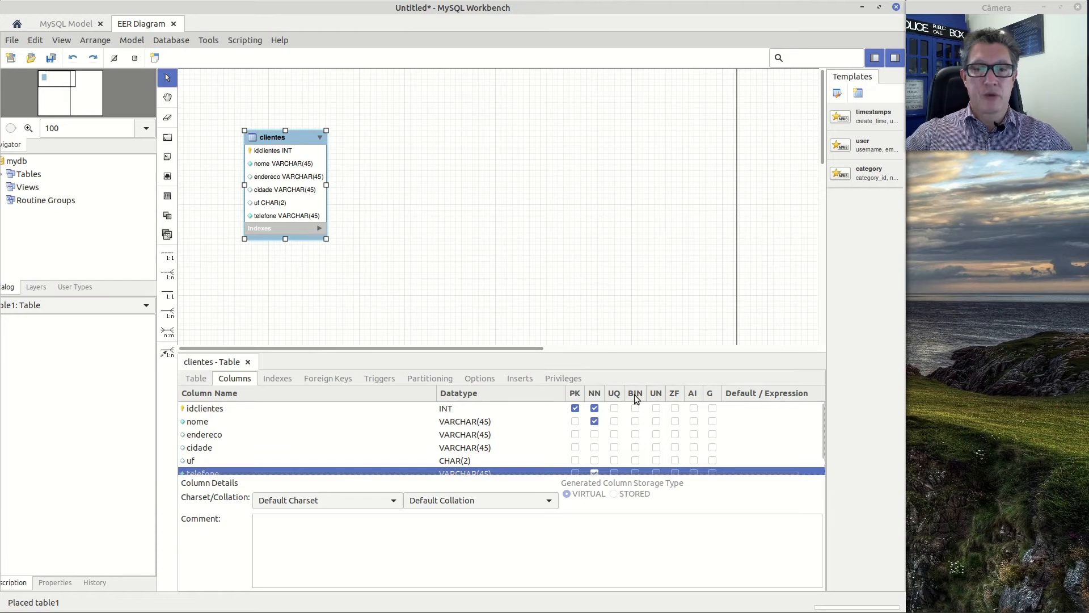
scroll(605, 437, down, 1)
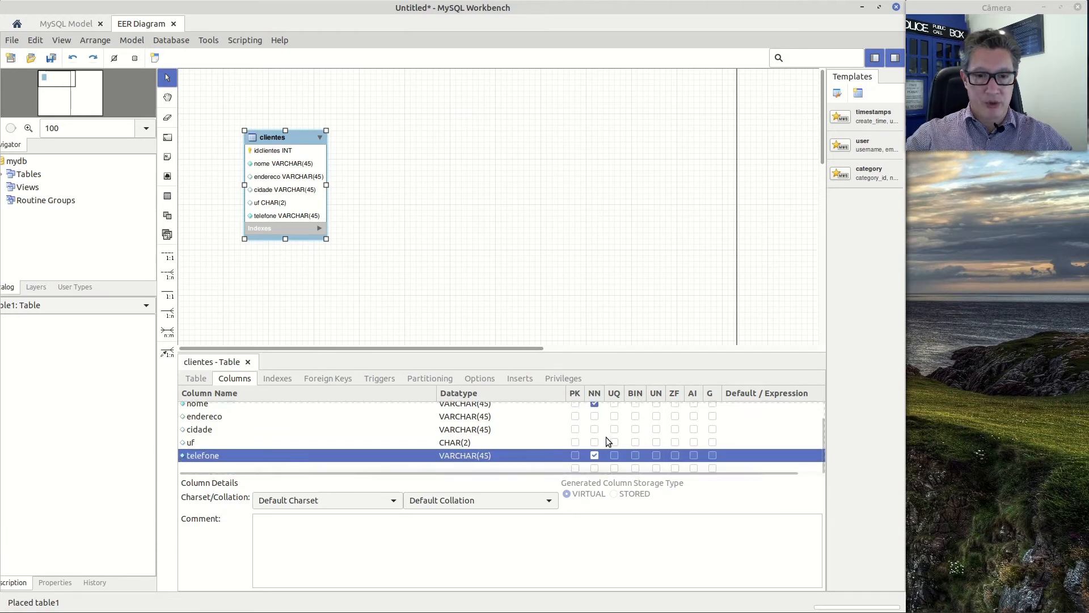
scroll(553, 442, up, 1)
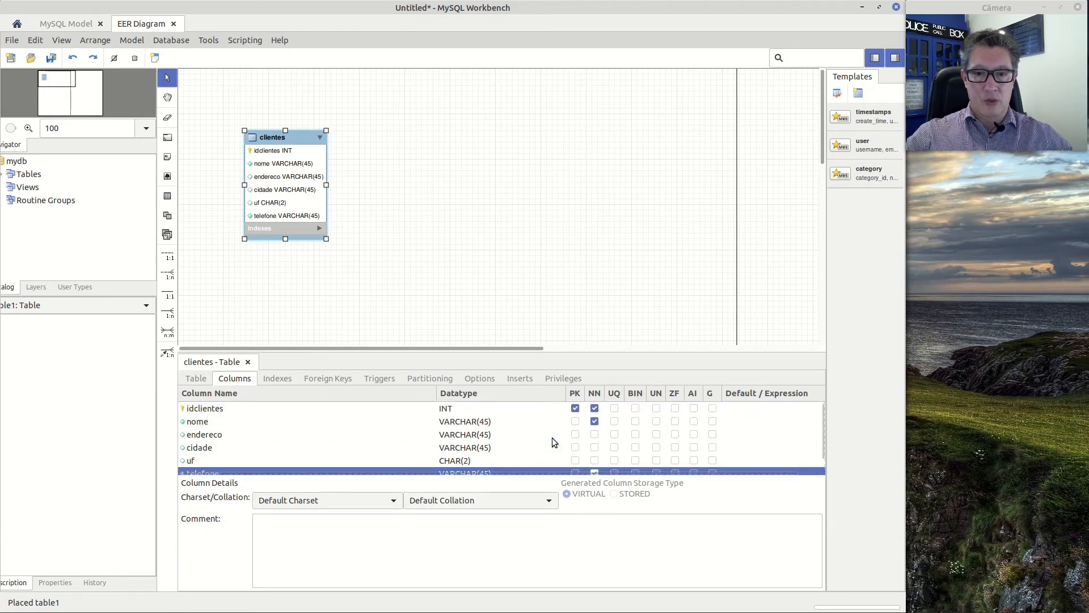
click(518, 441)
click(518, 437)
click(550, 434)
click(554, 435)
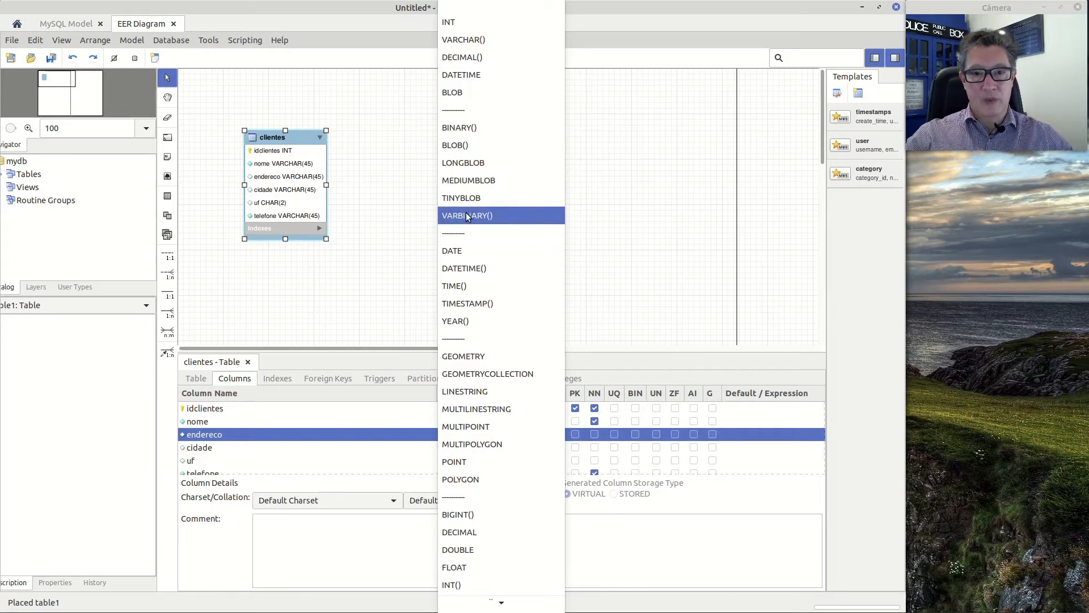
click(634, 215)
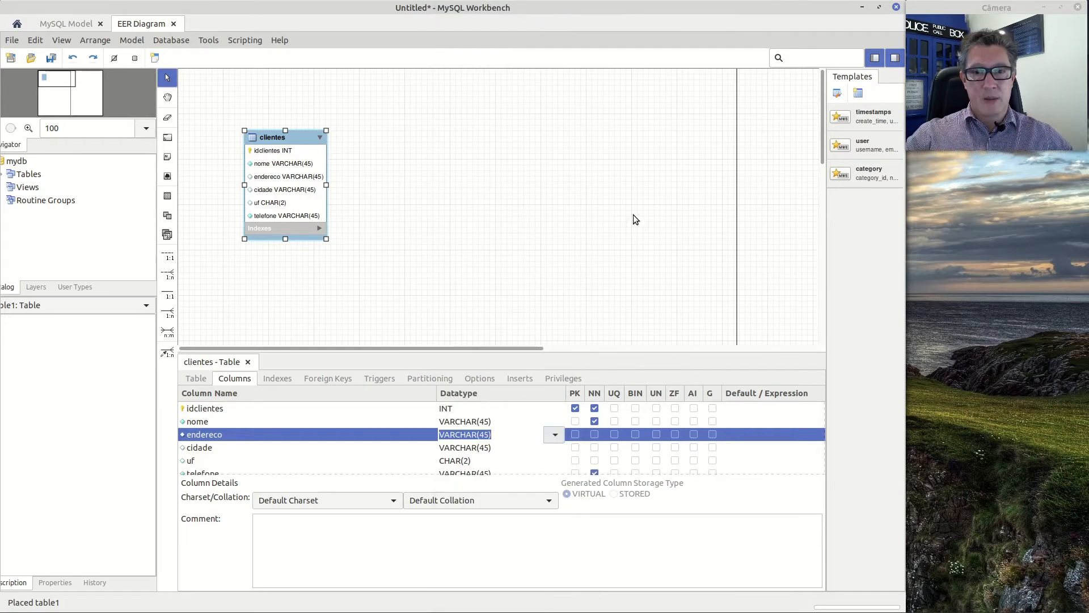
click(524, 259)
click(329, 448)
click(332, 437)
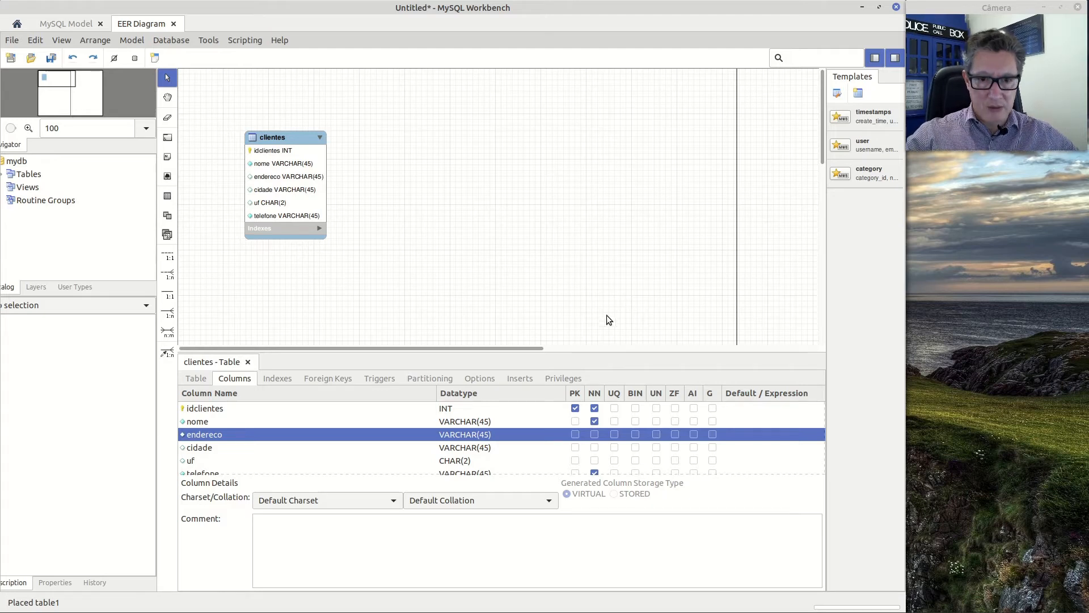
click(535, 435)
click(561, 434)
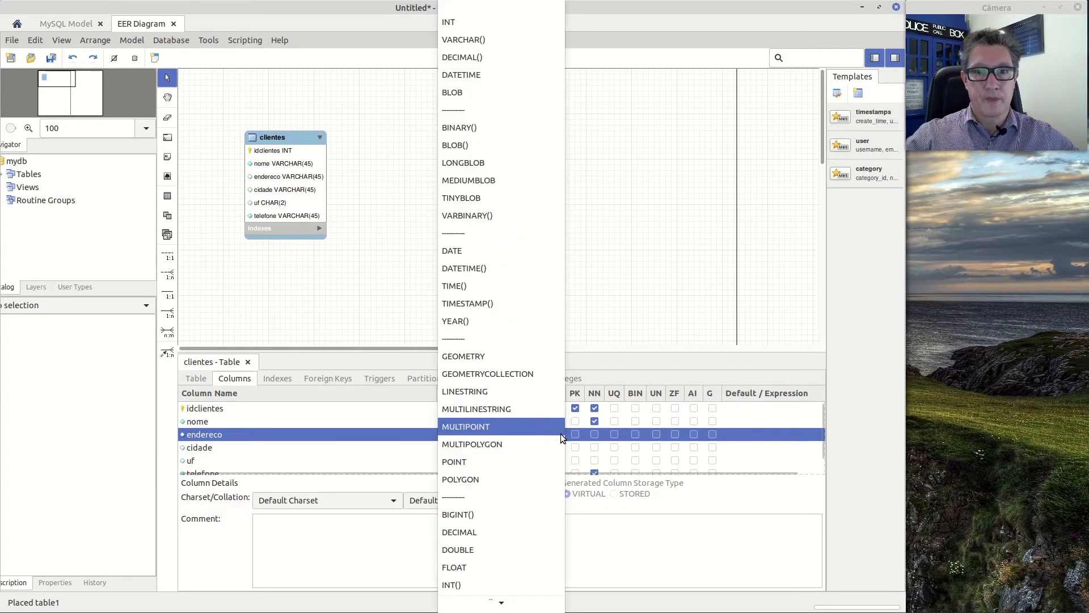
click(656, 245)
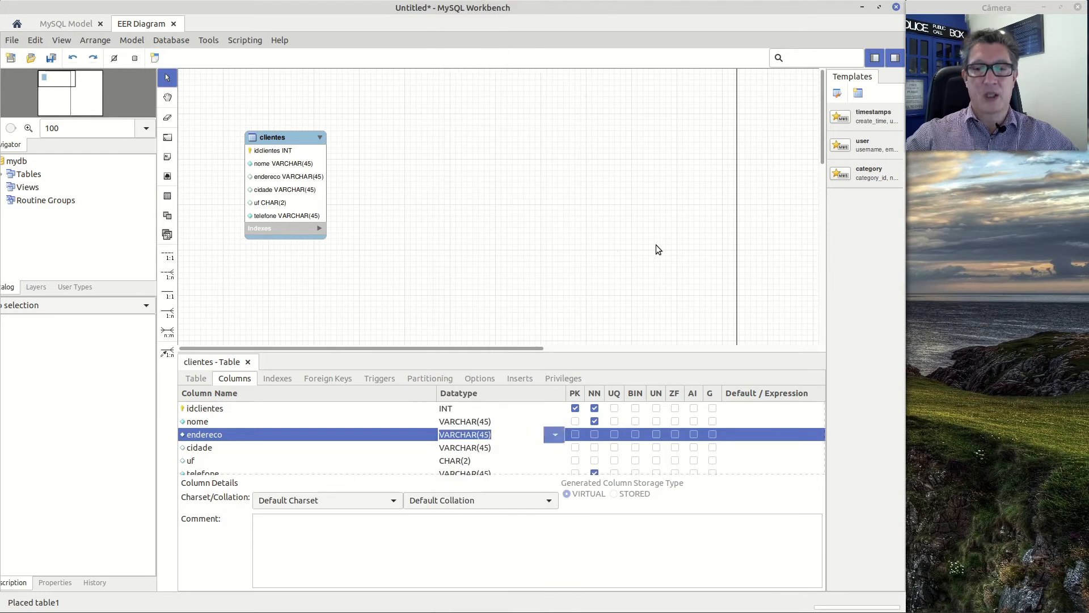
click(353, 449)
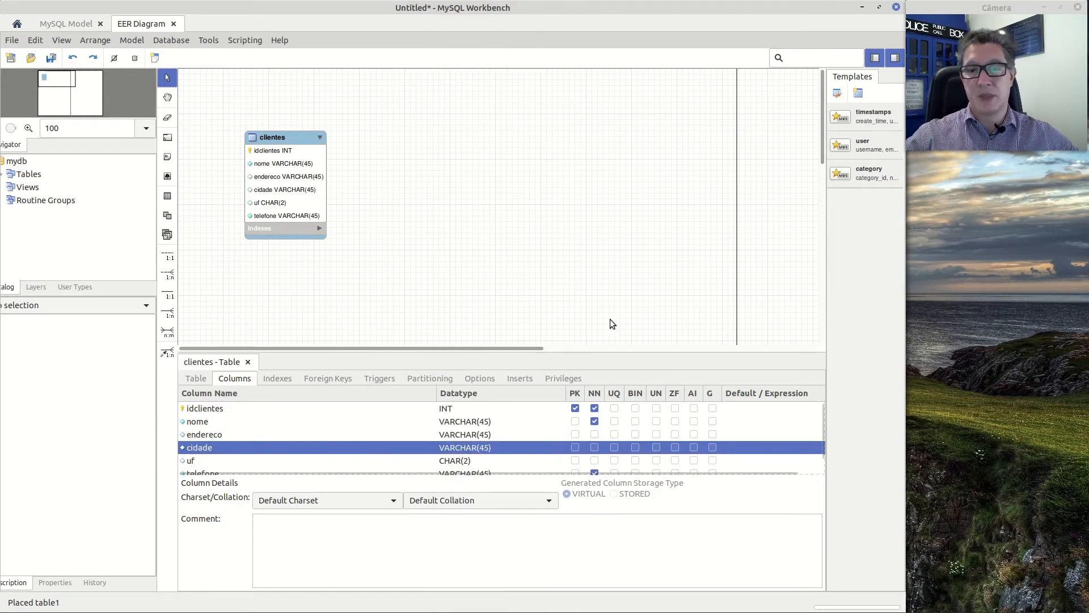
Enable auto increment for the idclientes primary key column
click(621, 434)
click(614, 435)
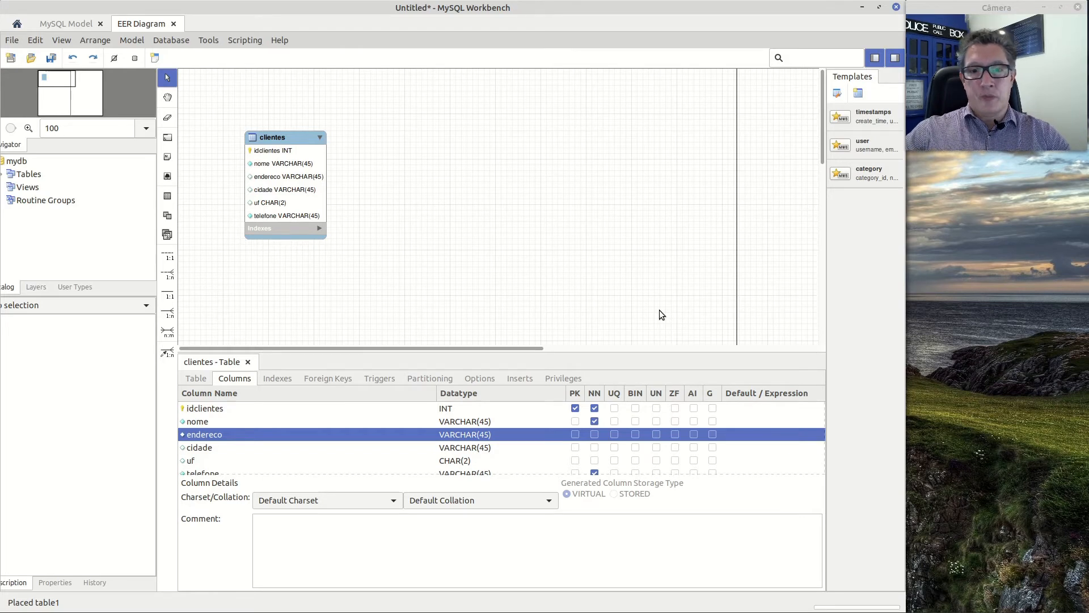
click(692, 410)
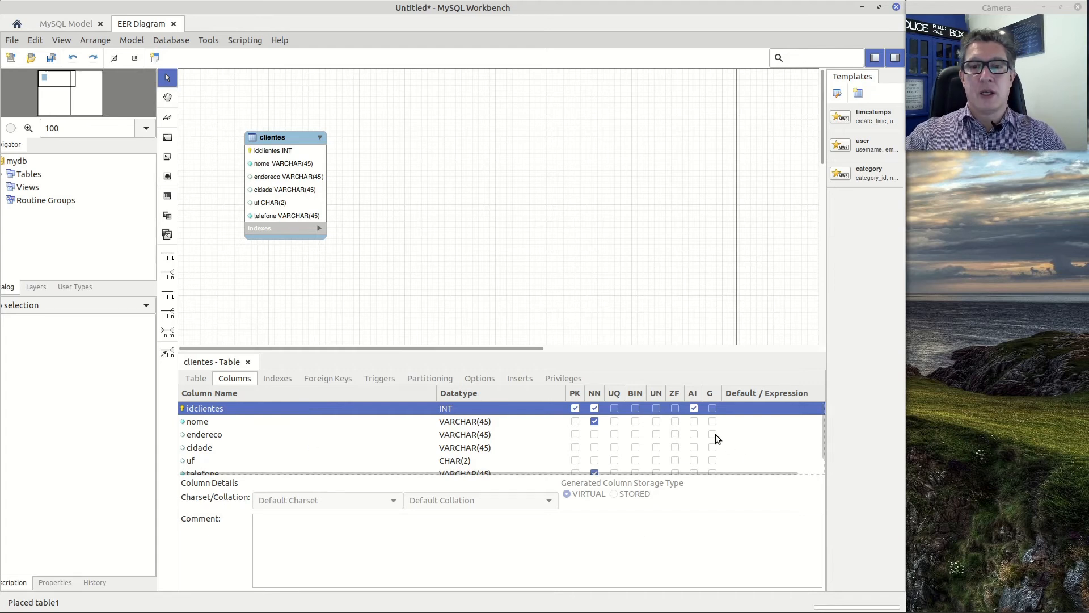
click(693, 408)
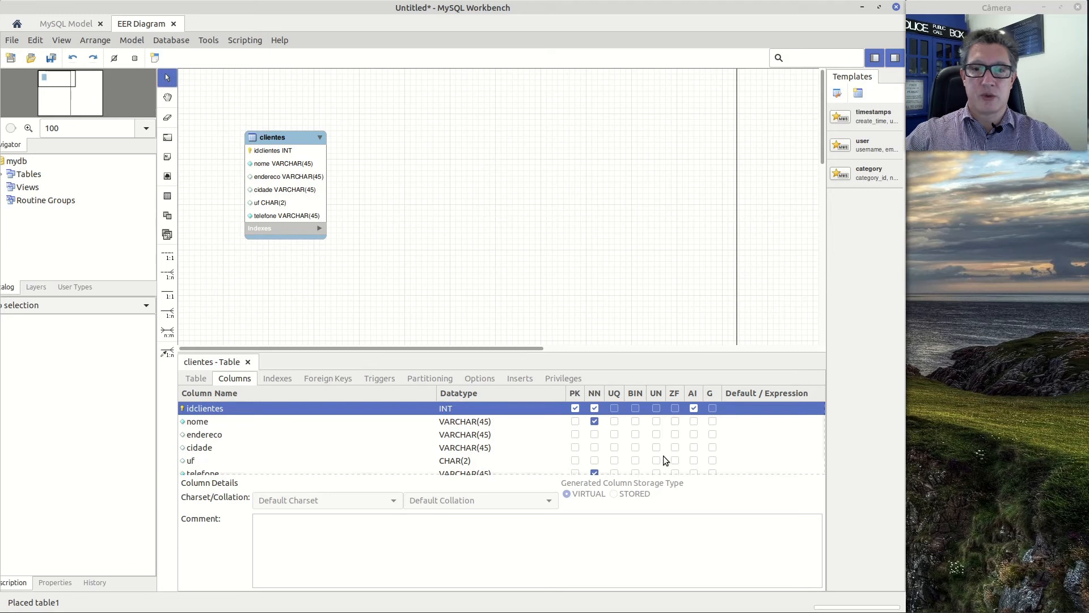
click(730, 420)
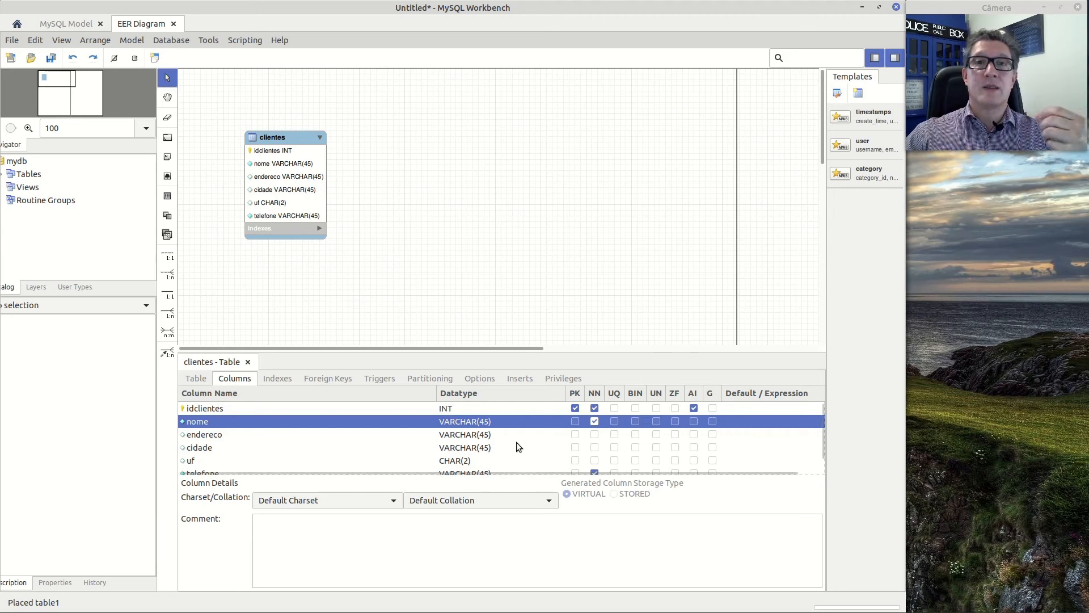
Add a datanascimento column of type DATETIME after telefone in the clientes table
scroll(516, 447, down, 1)
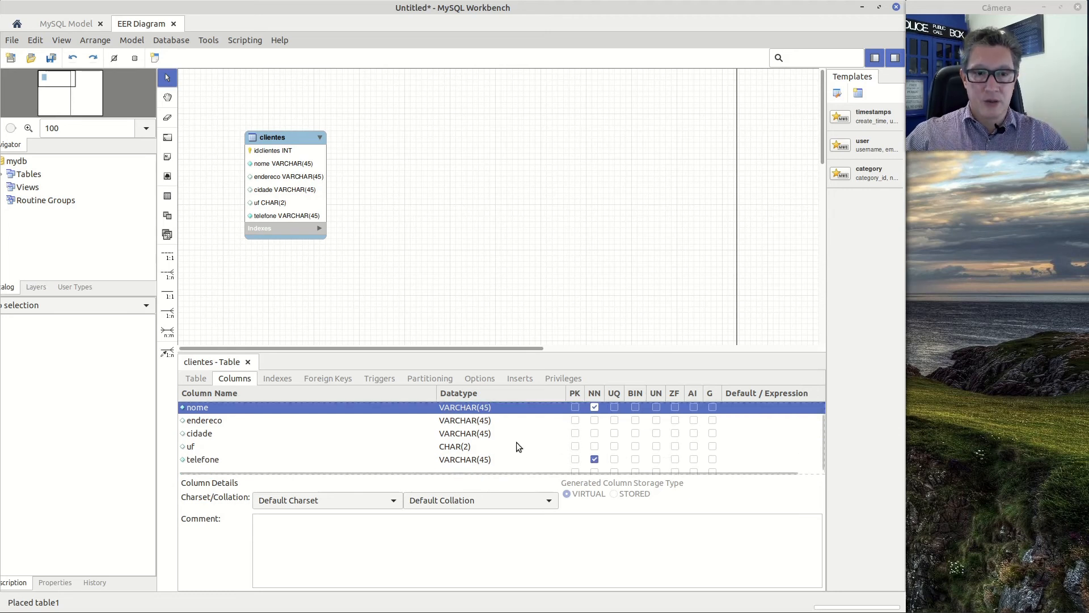
click(232, 467)
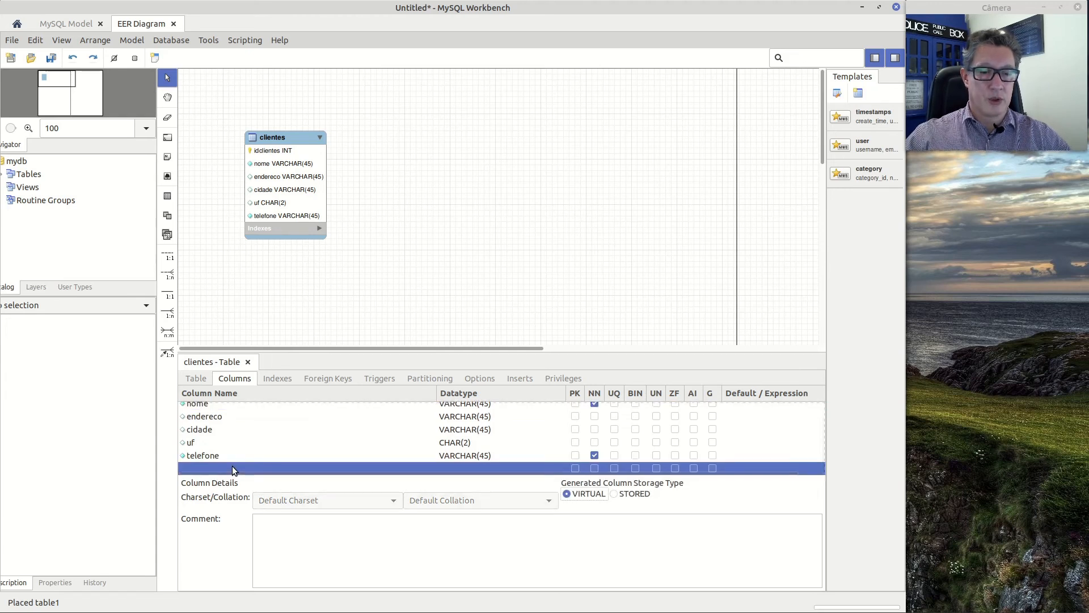
click(232, 467)
text(deta)
text(nascimento)
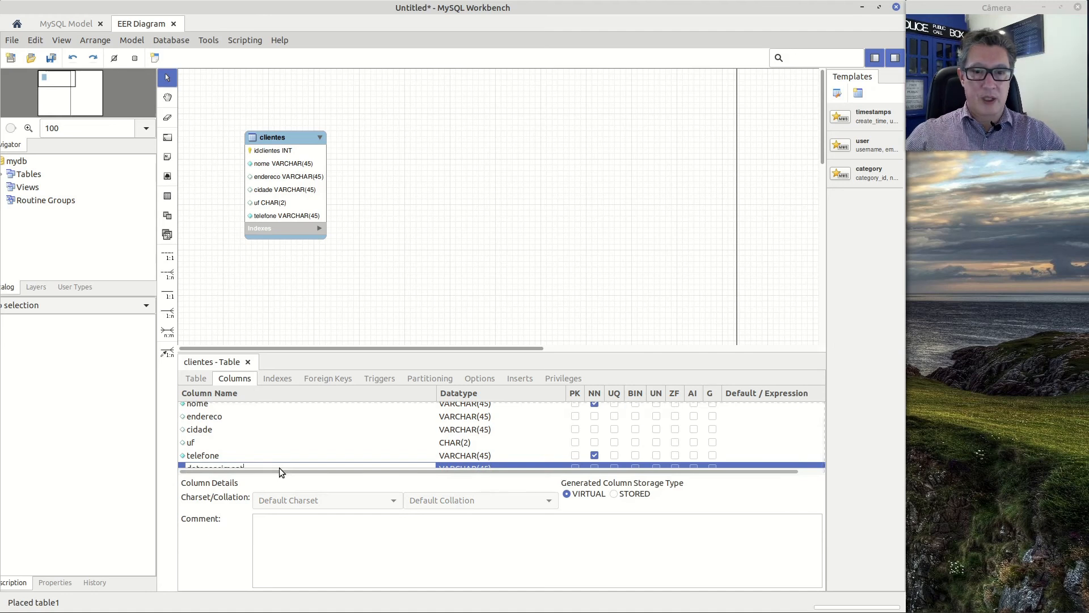
key(Return)
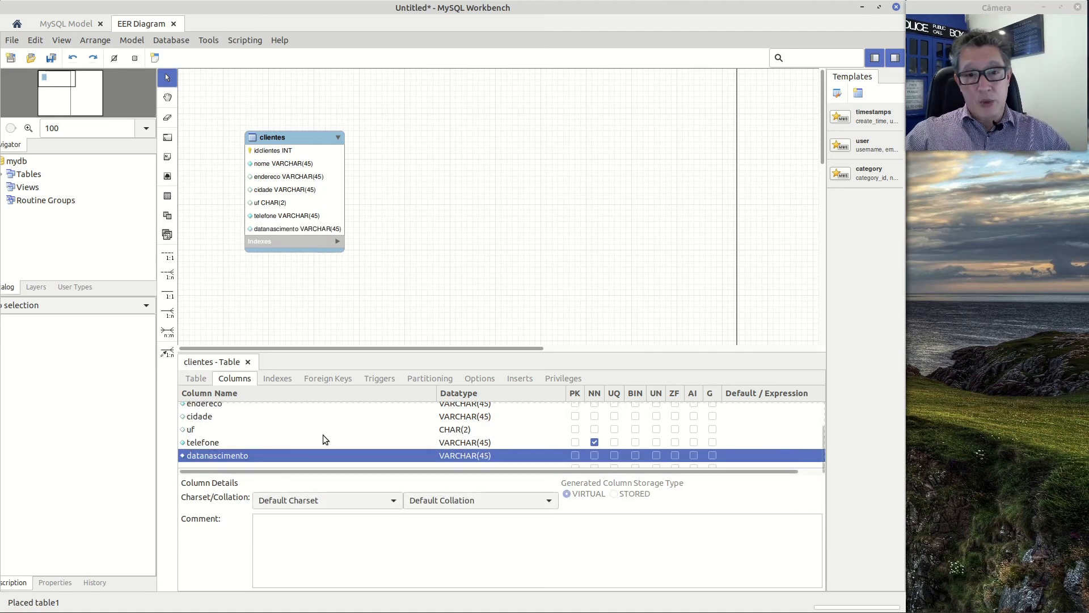
click(545, 456)
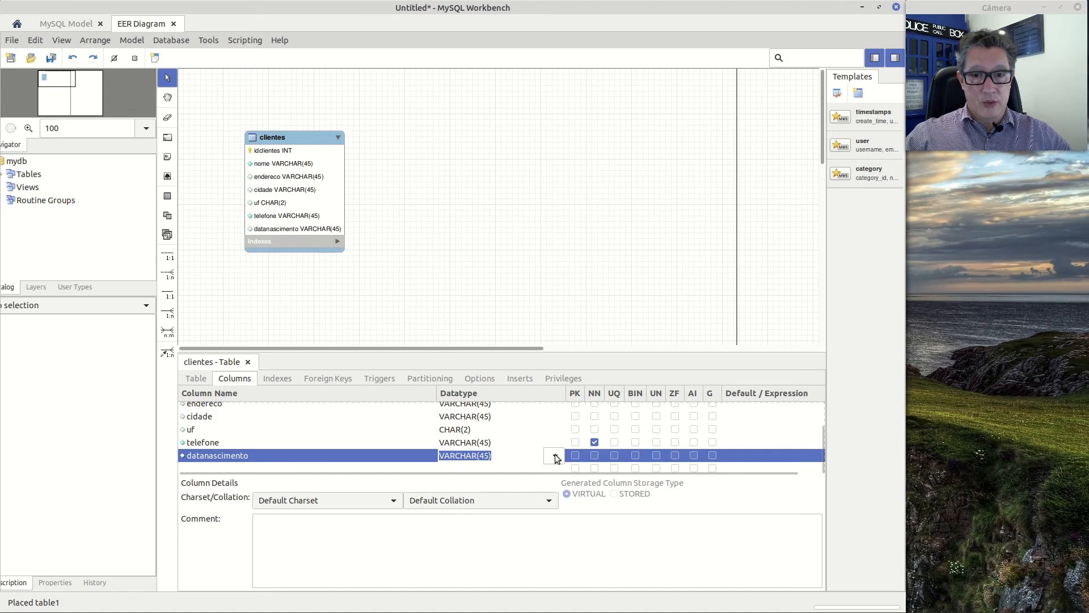
click(554, 456)
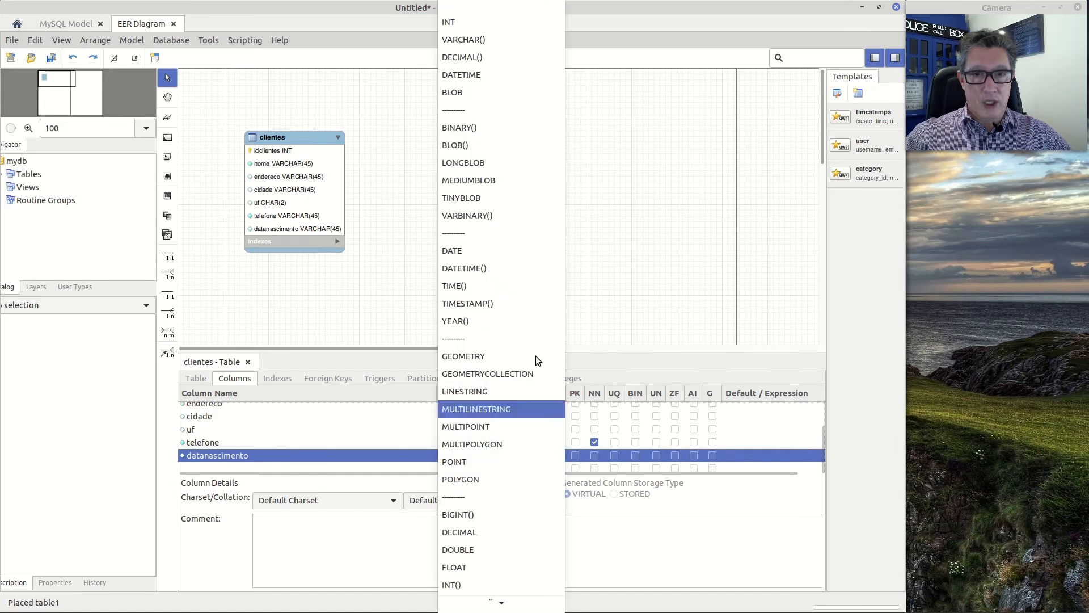
click(476, 75)
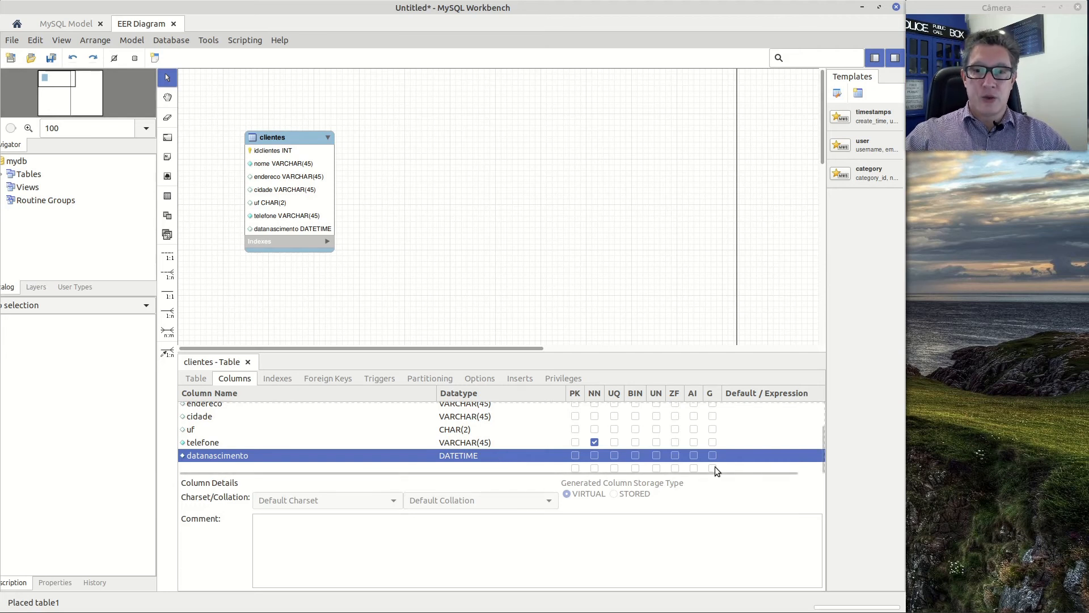
Add an idade column of type VARCHAR(45) after datanascimento in the clientes table
click(335, 468)
click(334, 464)
key(ctrl+a)
key(BackSpace)
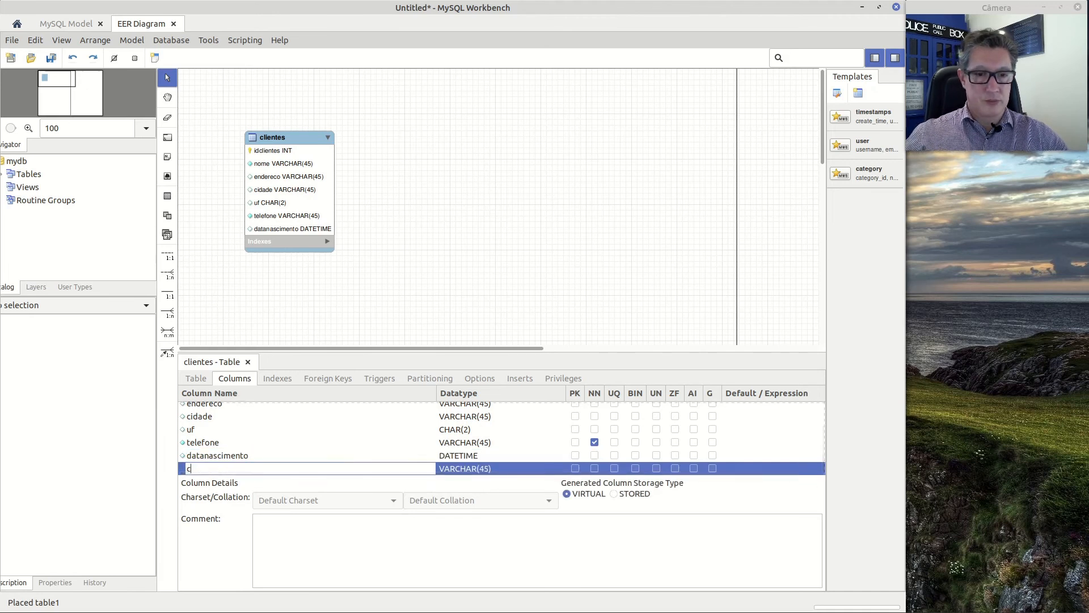
text(idade)
key(Return)
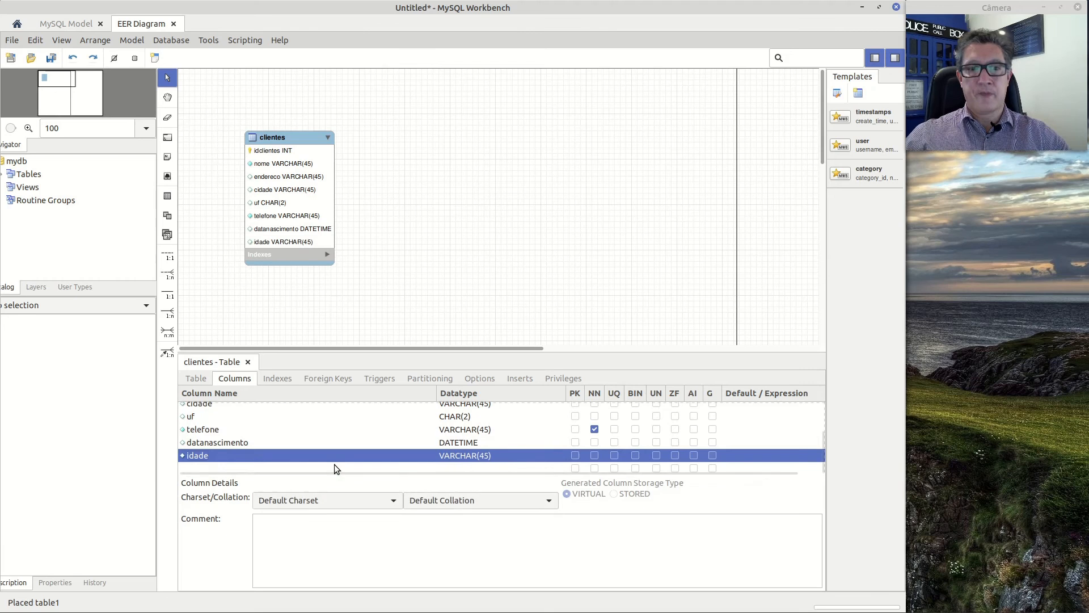
Mark the idade column as generated with virtual storage, and open its default expression for editing without entering one
click(713, 454)
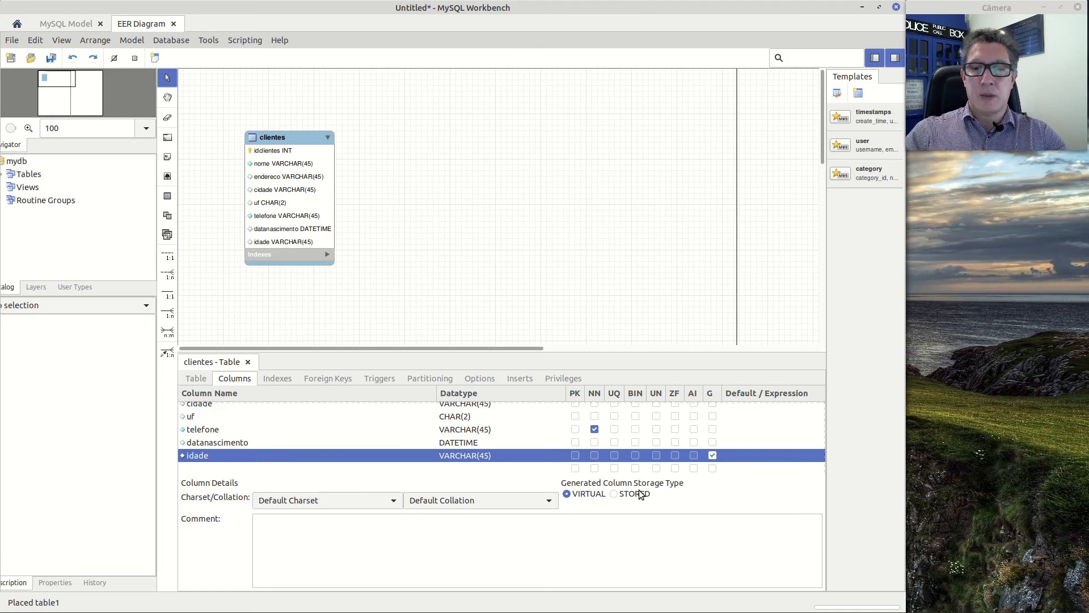
click(754, 454)
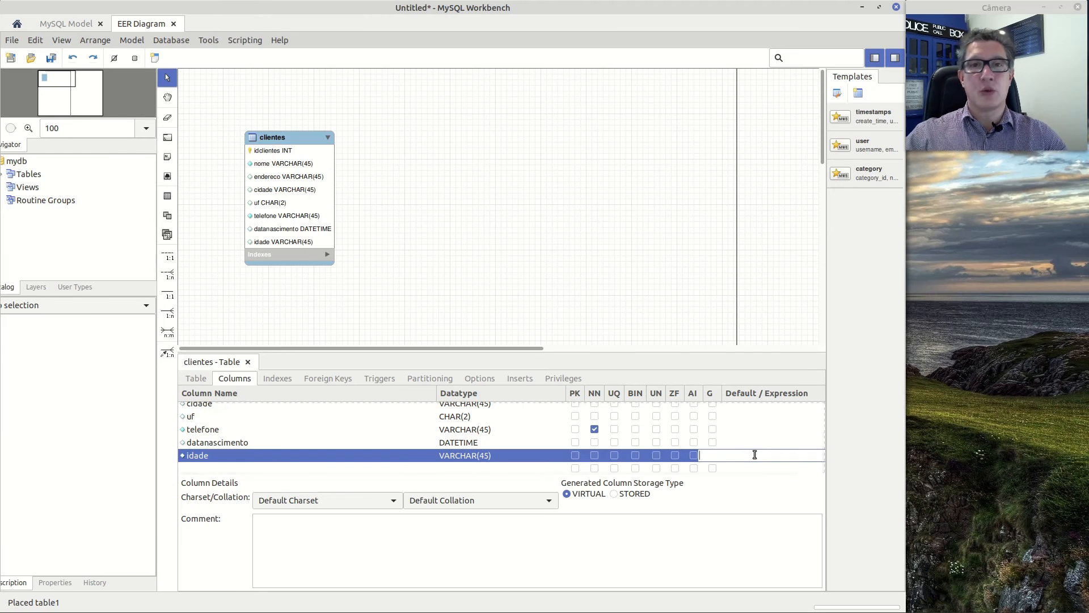
key(Escape)
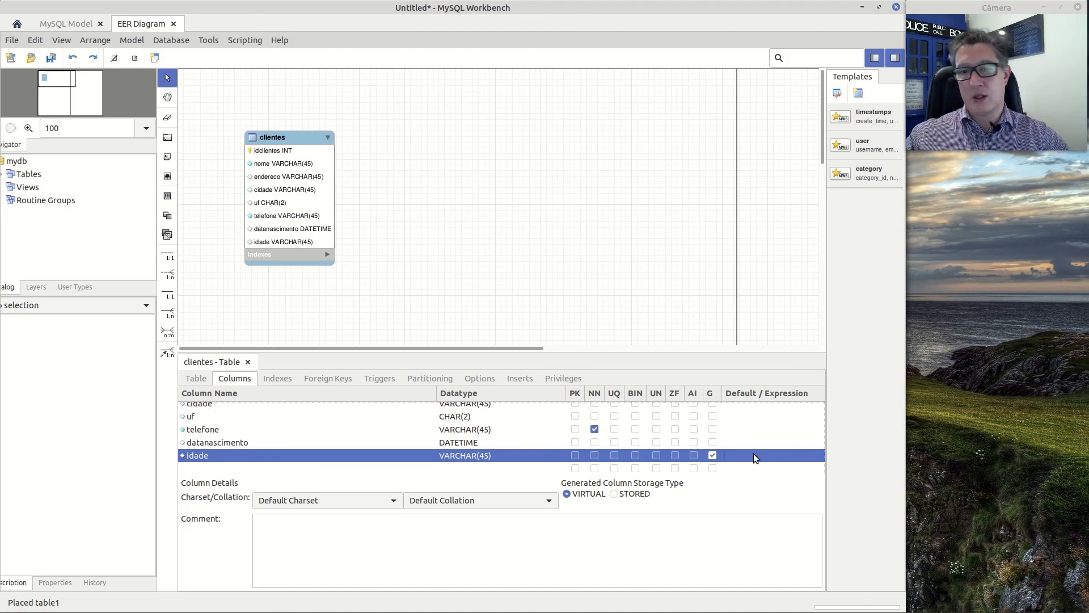
click(754, 454)
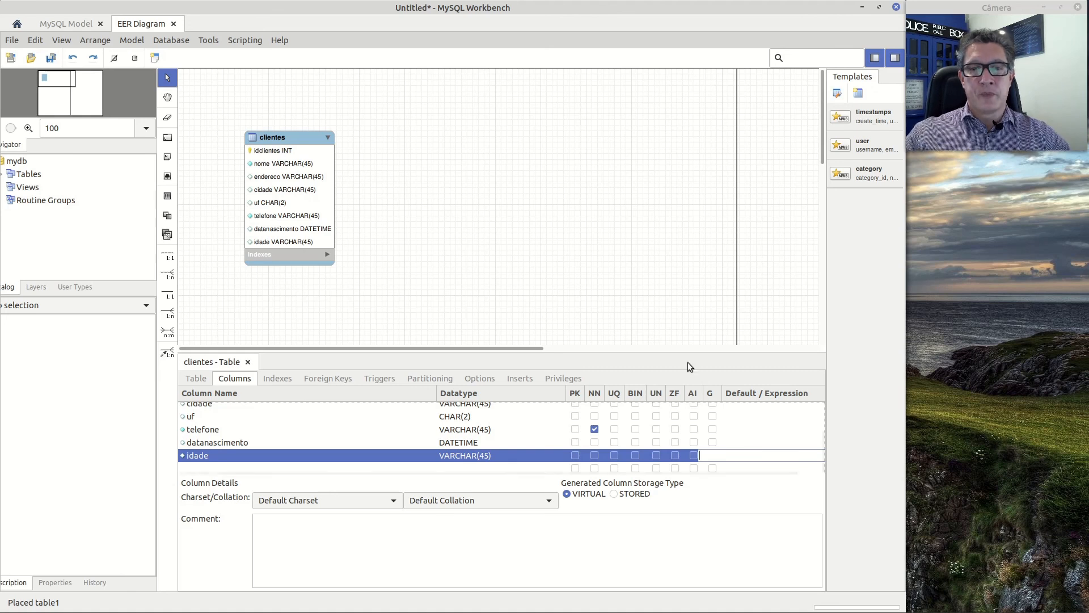
click(712, 455)
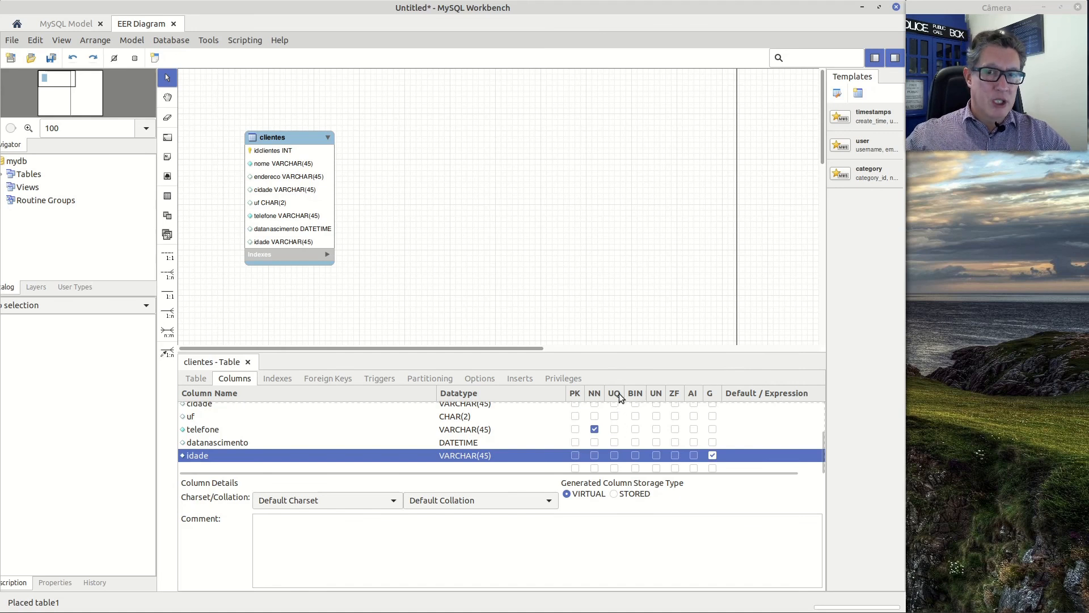
scroll(611, 447, up, 1)
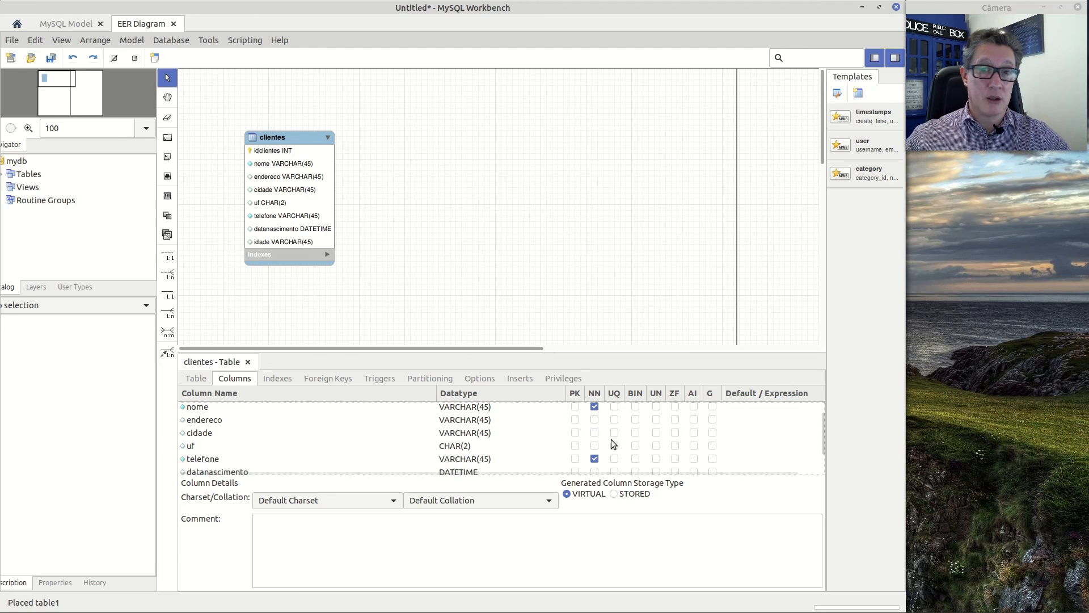
scroll(366, 445, up, 1)
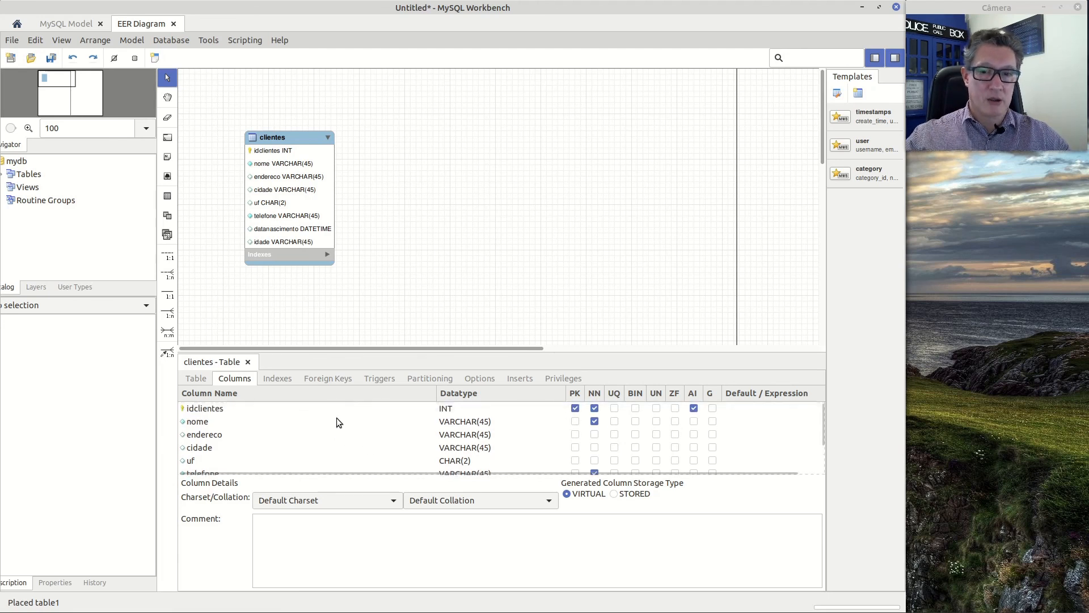